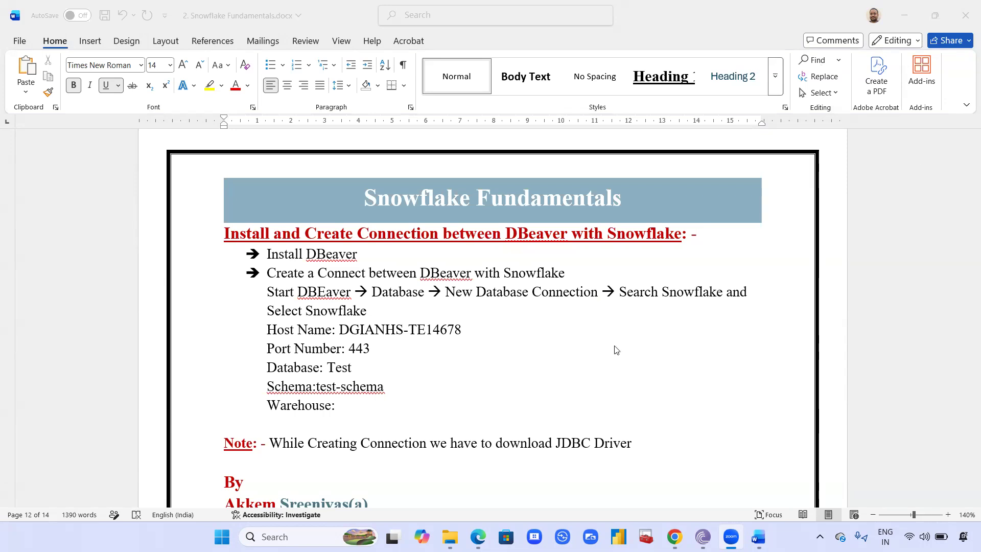
- Switch to Chrome, search Google for "dbeaver download" in a new tab and open the DBeaver Community download page
{"action": "scroll", "coordinate": [597, 358], "scroll_direction": "down", "scroll_amount": 1}
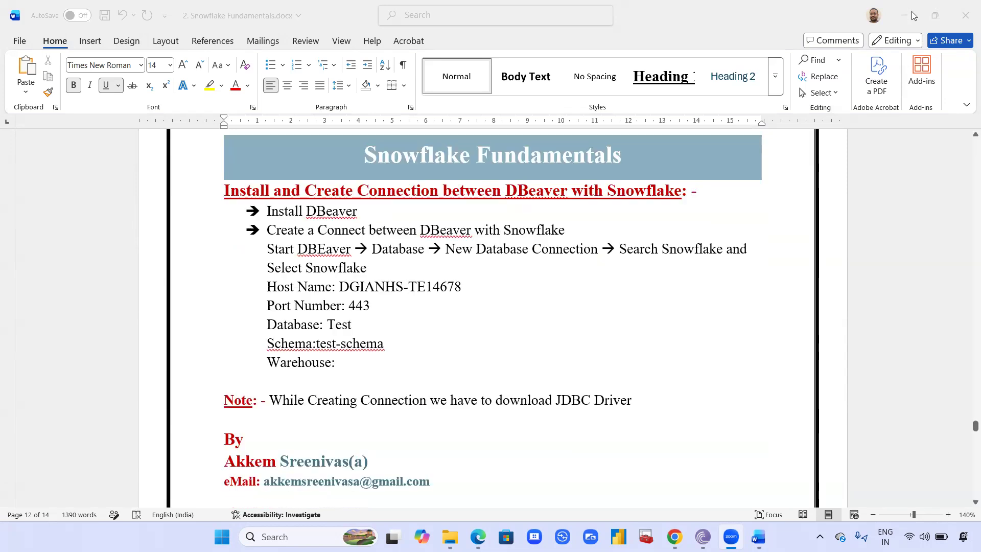
{"action": "left_click", "coordinate": [913, 16]}
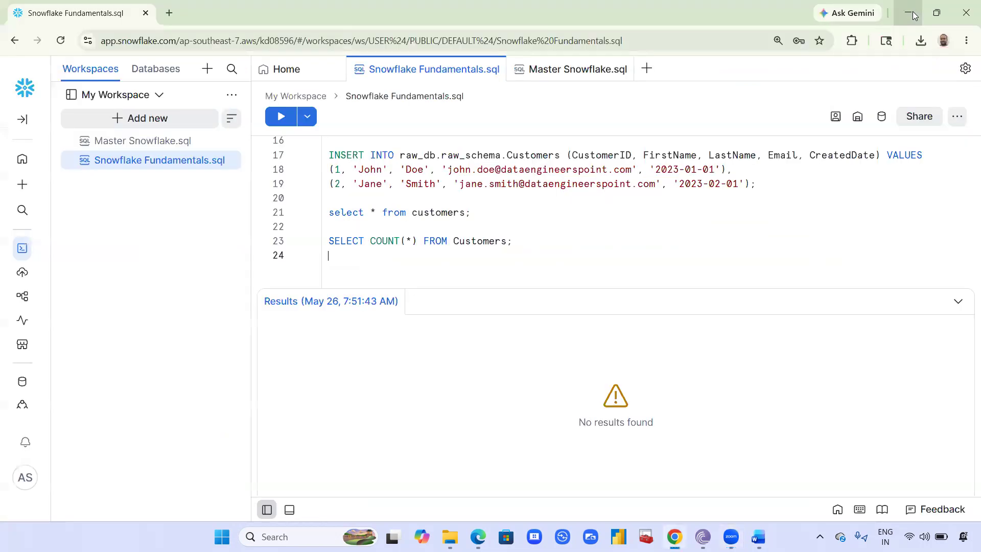
{"action": "key", "text": "super+d"}
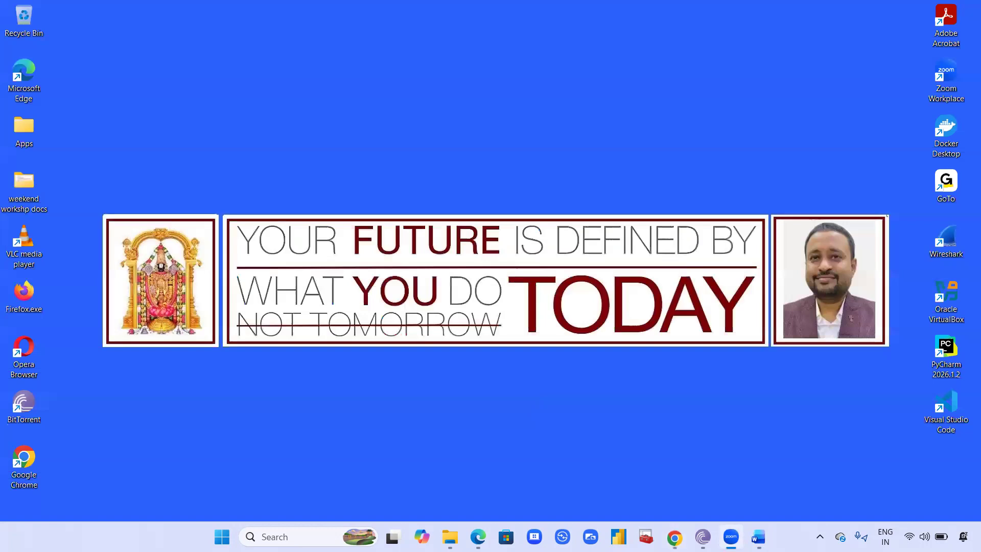
{"action": "left_click", "coordinate": [673, 535]}
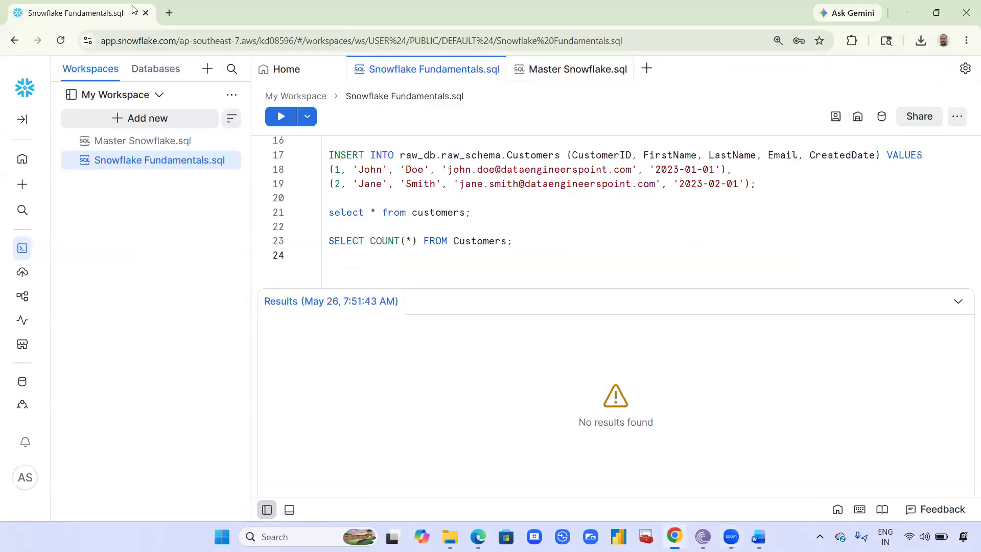
{"action": "left_click", "coordinate": [169, 13]}
{"action": "type", "text": "g"}
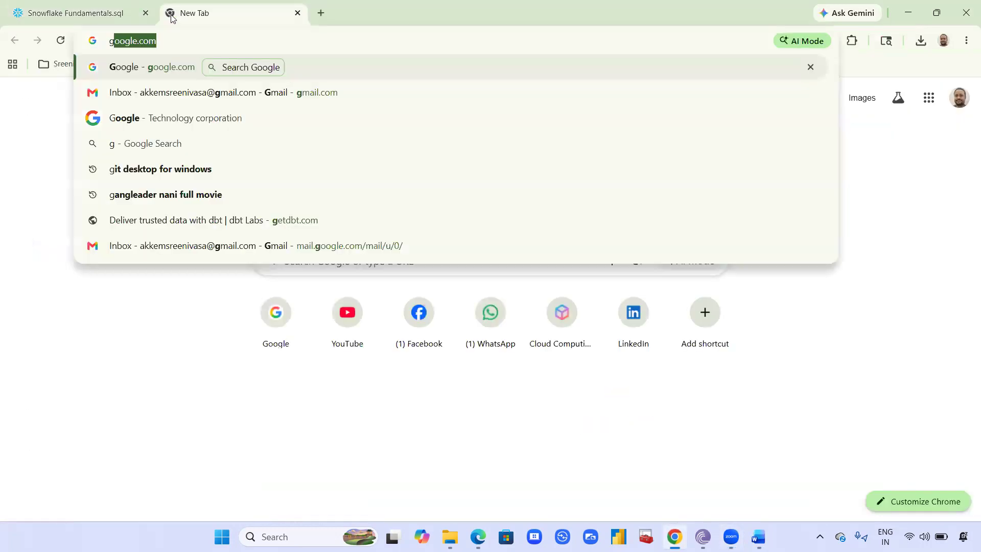
{"action": "key", "text": "Return"}
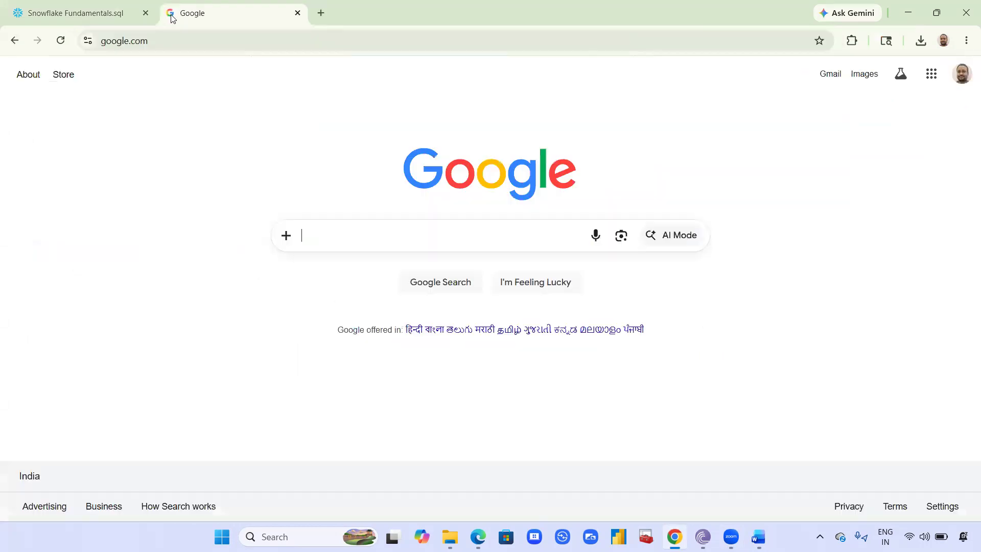
{"action": "type", "text": "dbe"}
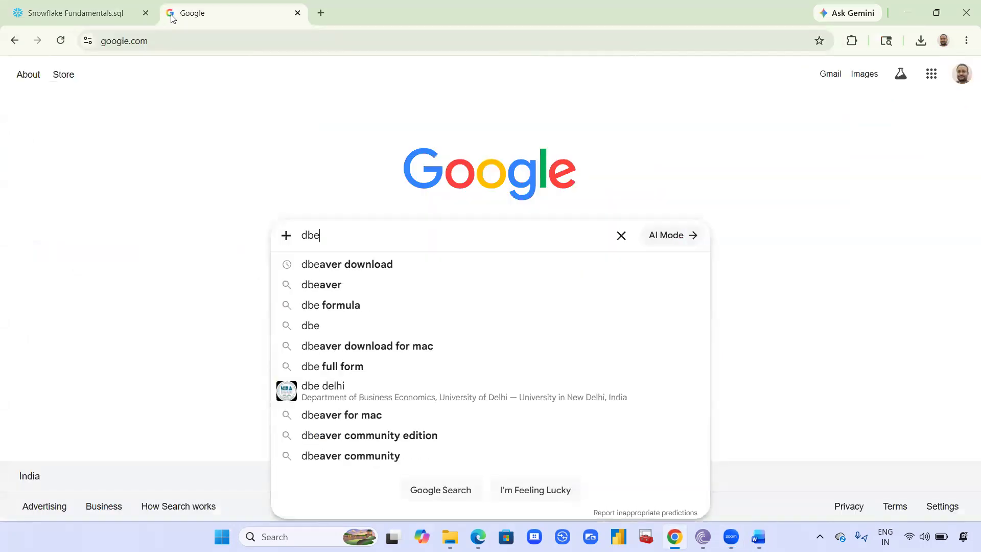
{"action": "key", "text": "Down"}
{"action": "key", "text": "Return"}
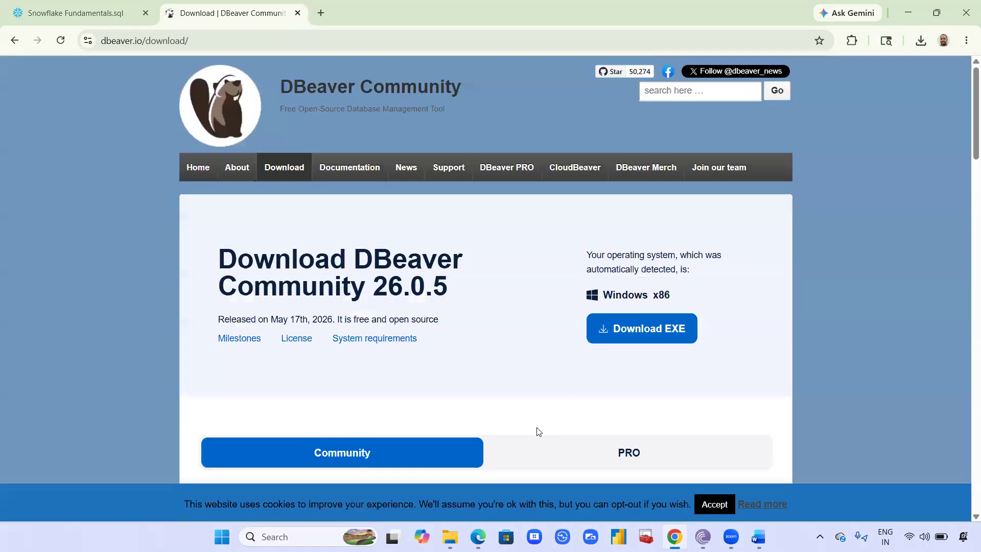
- Download the Windows x86 EXE installer of DBeaver Community 26.0.5 and run it from its download folder
{"action": "left_click", "coordinate": [650, 339]}
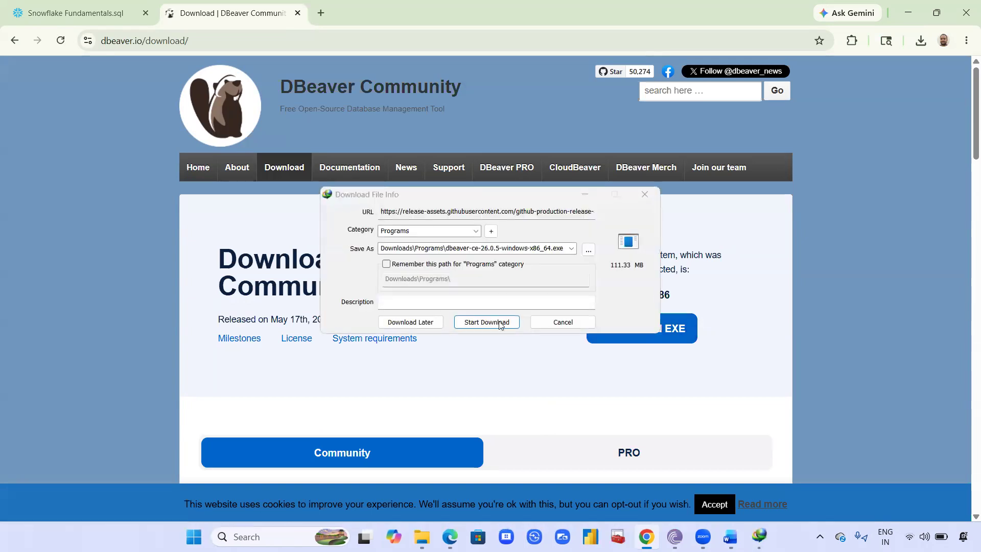
{"action": "left_click", "coordinate": [500, 324]}
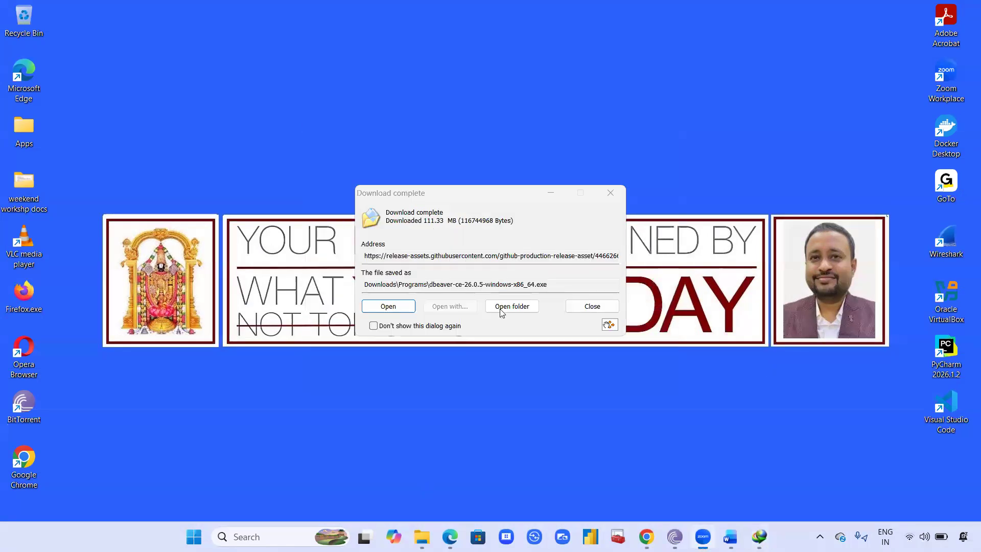
{"action": "left_click", "coordinate": [523, 308]}
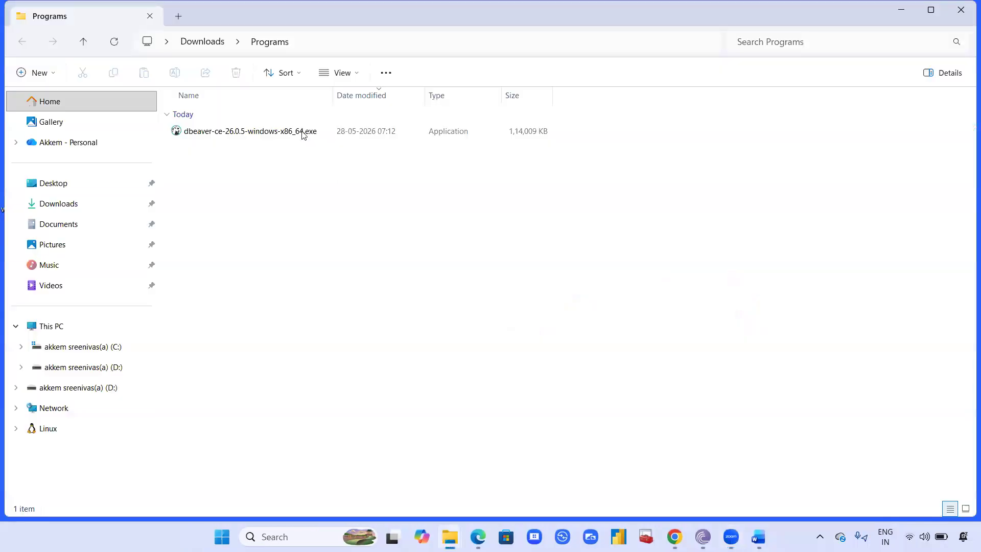
{"action": "double_click", "coordinate": [302, 132]}
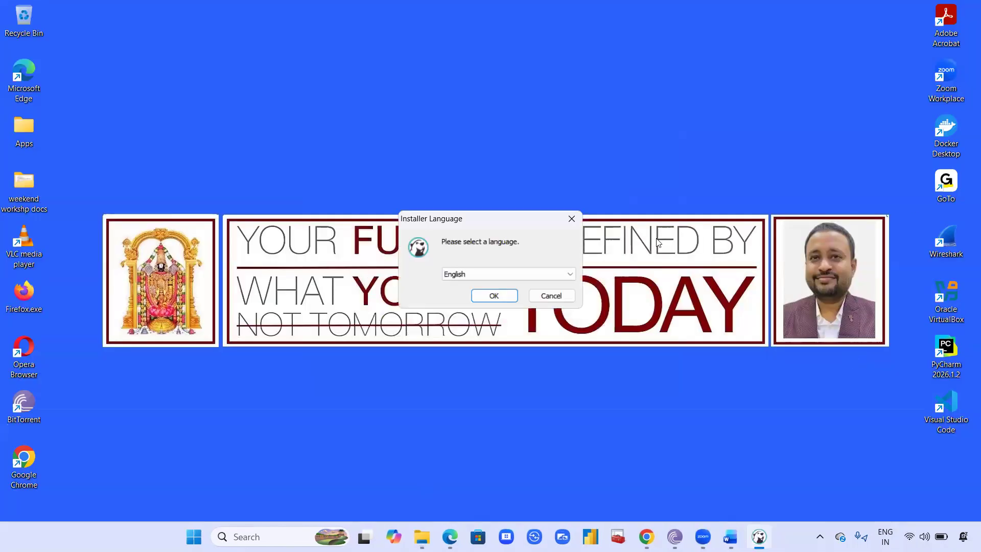
- Install DBeaver Community in English for the current user with the default components and folders, adding a desktop shortcut
{"action": "left_click", "coordinate": [494, 296]}
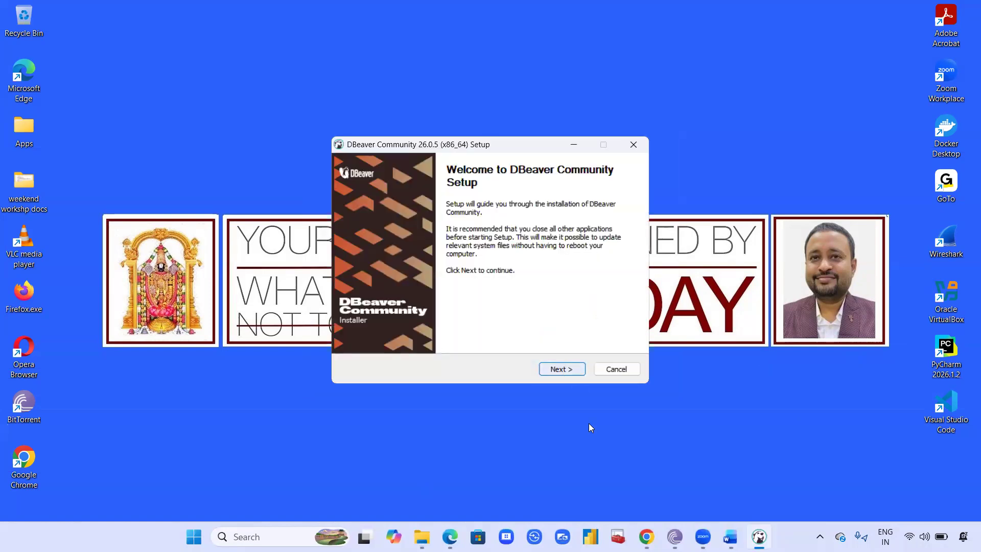
{"action": "left_click", "coordinate": [560, 370]}
{"action": "left_click", "coordinate": [558, 371]}
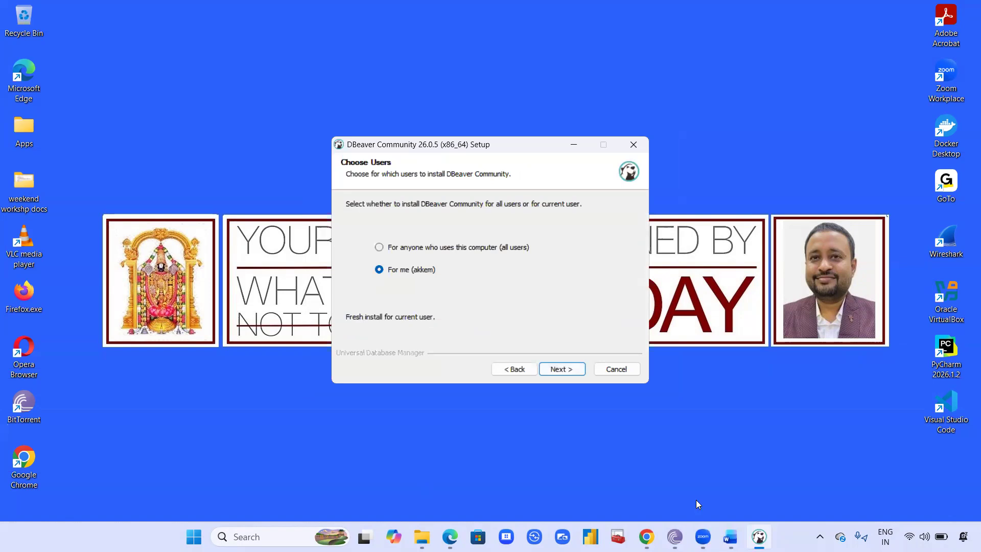
{"action": "left_click", "coordinate": [571, 370]}
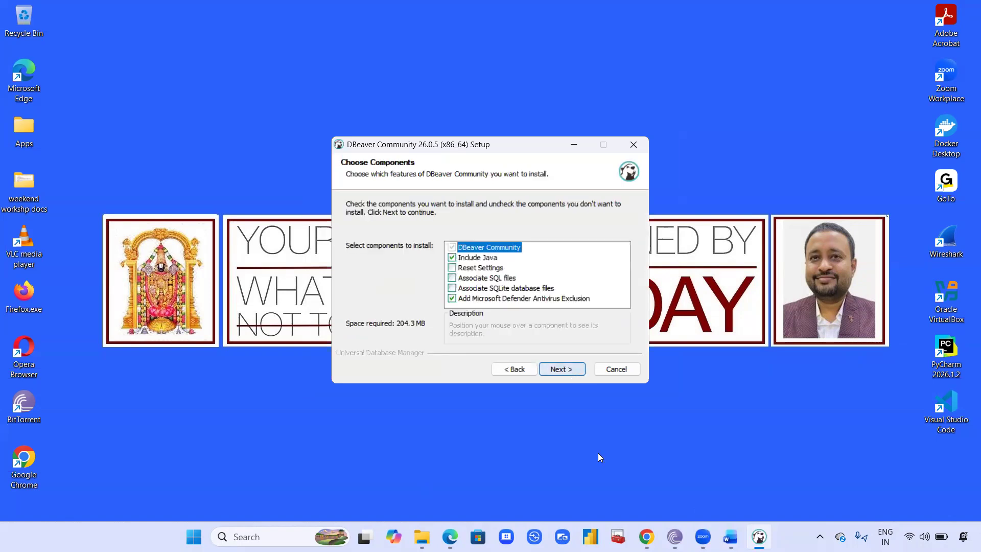
{"action": "left_click", "coordinate": [570, 372]}
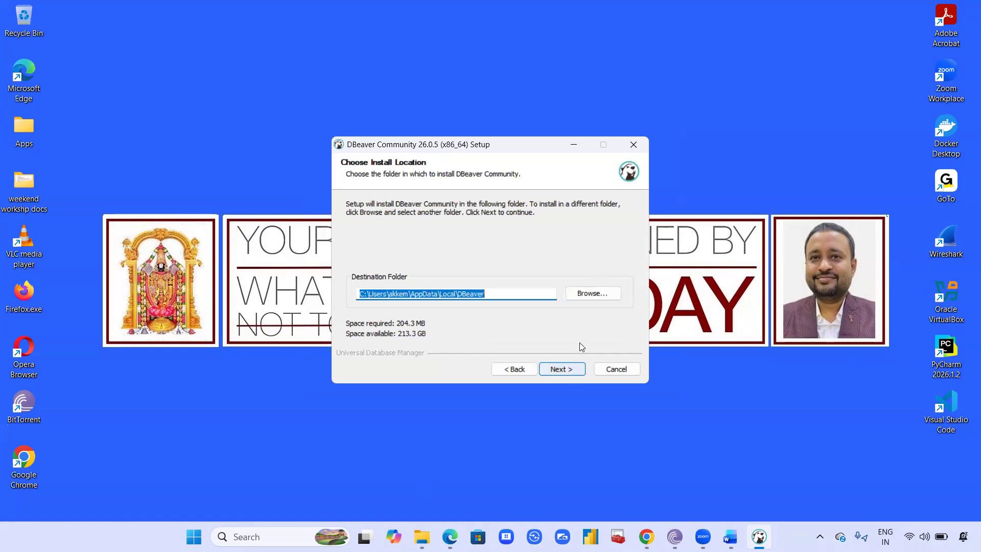
{"action": "left_click", "coordinate": [572, 368]}
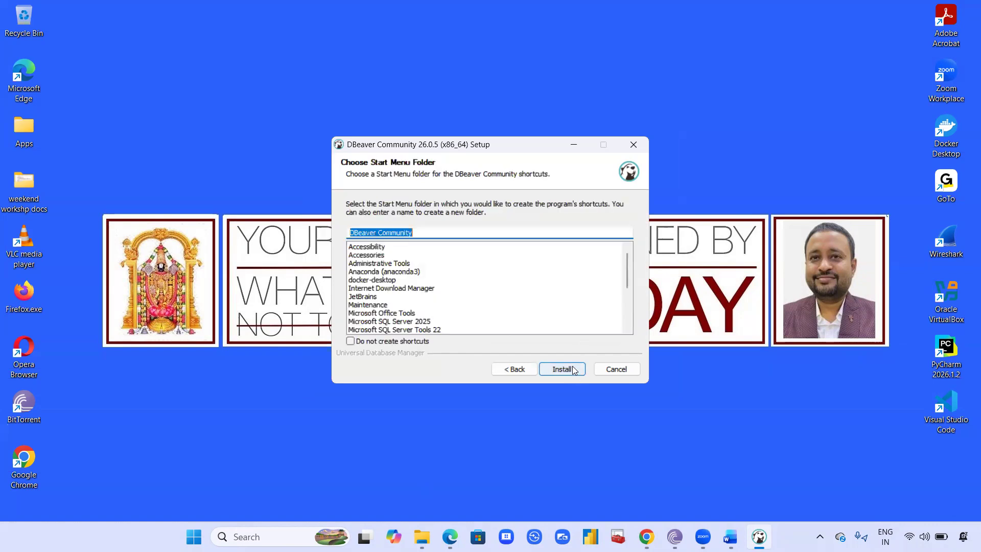
{"action": "left_click", "coordinate": [571, 371]}
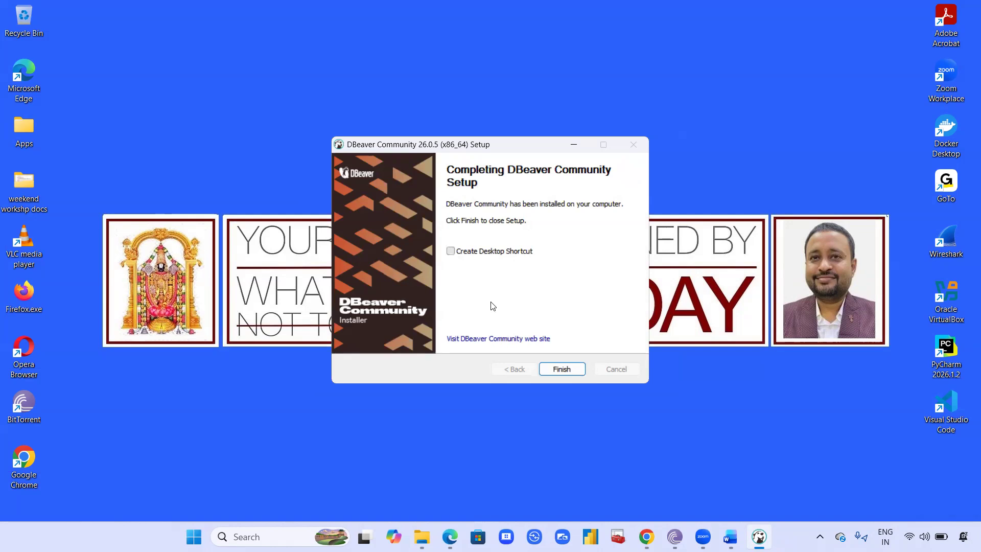
{"action": "left_click", "coordinate": [451, 251]}
{"action": "left_click", "coordinate": [562, 368]}
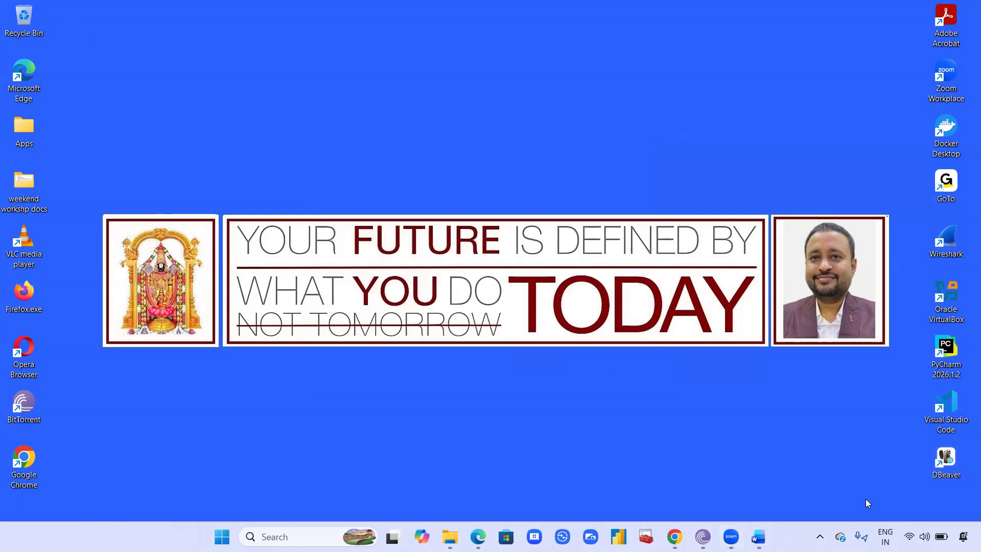
- Launch DBeaver in a maximized window, confirming the data share notice and declining the sample database
{"action": "double_click", "coordinate": [945, 458]}
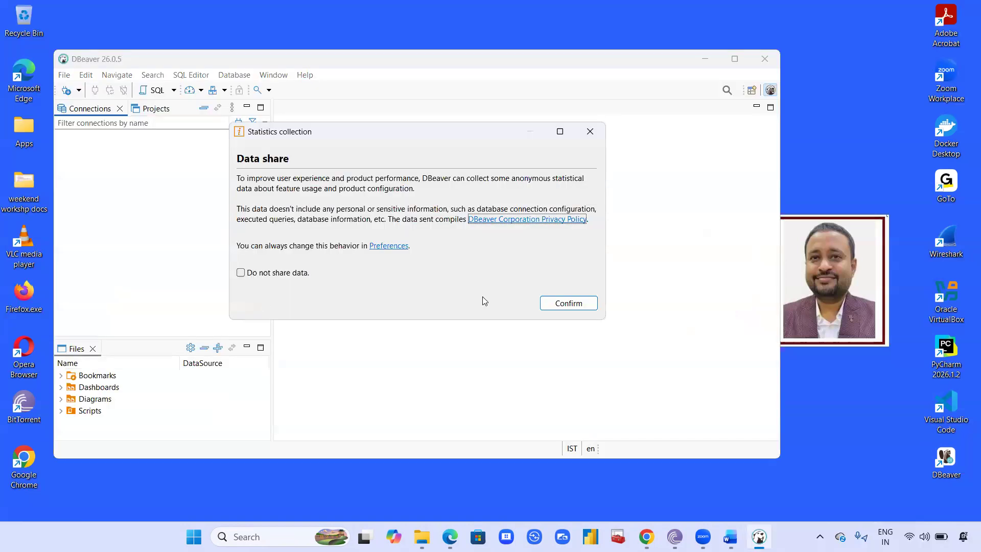
{"action": "left_click", "coordinate": [561, 306]}
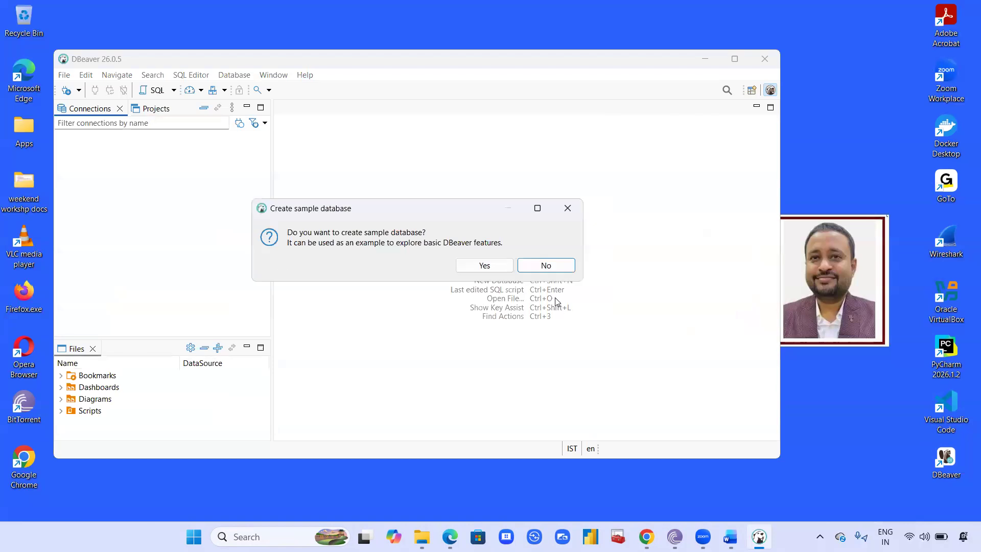
{"action": "left_click", "coordinate": [559, 270]}
{"action": "left_click", "coordinate": [733, 61]}
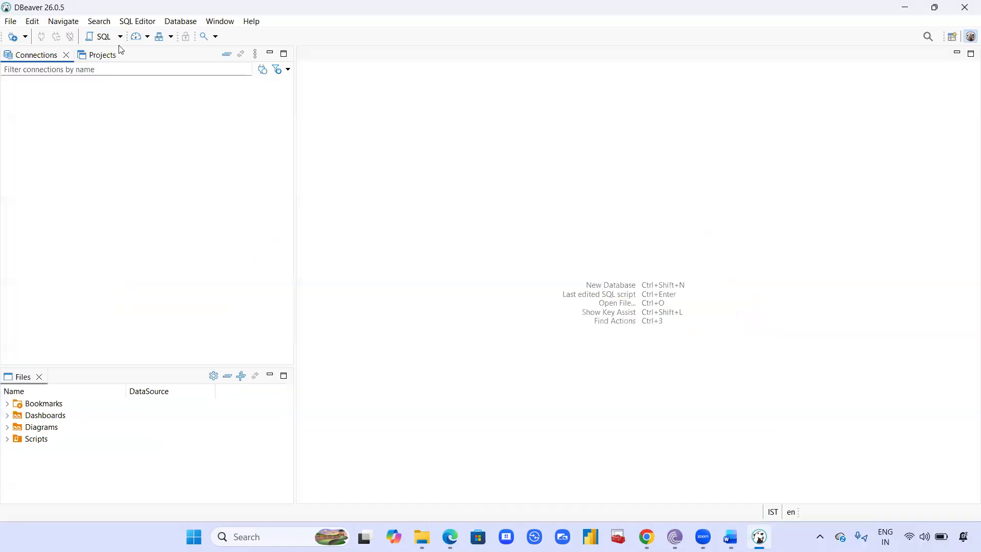
- Start a new database connection and choose Snowflake as the database driver
{"action": "left_click", "coordinate": [182, 24]}
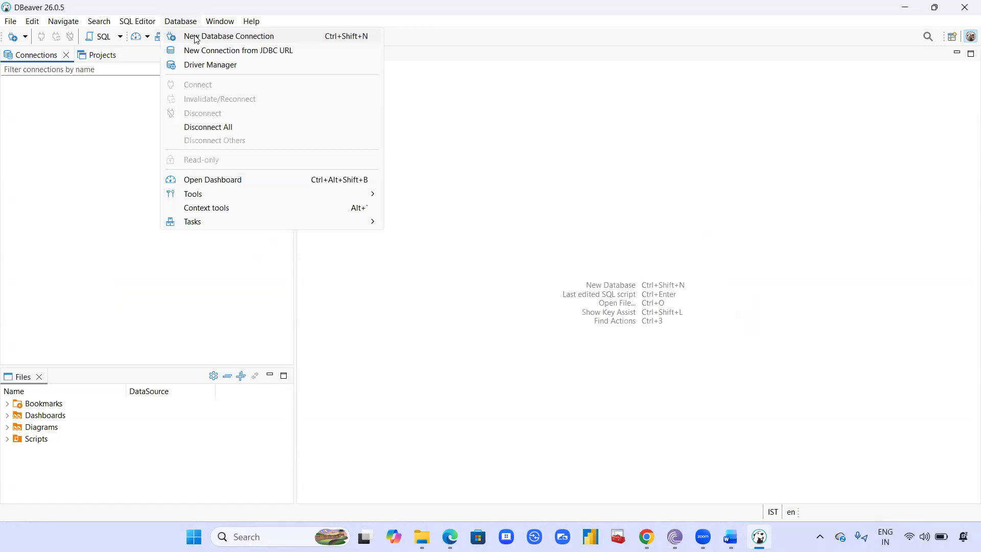
{"action": "left_click", "coordinate": [197, 37]}
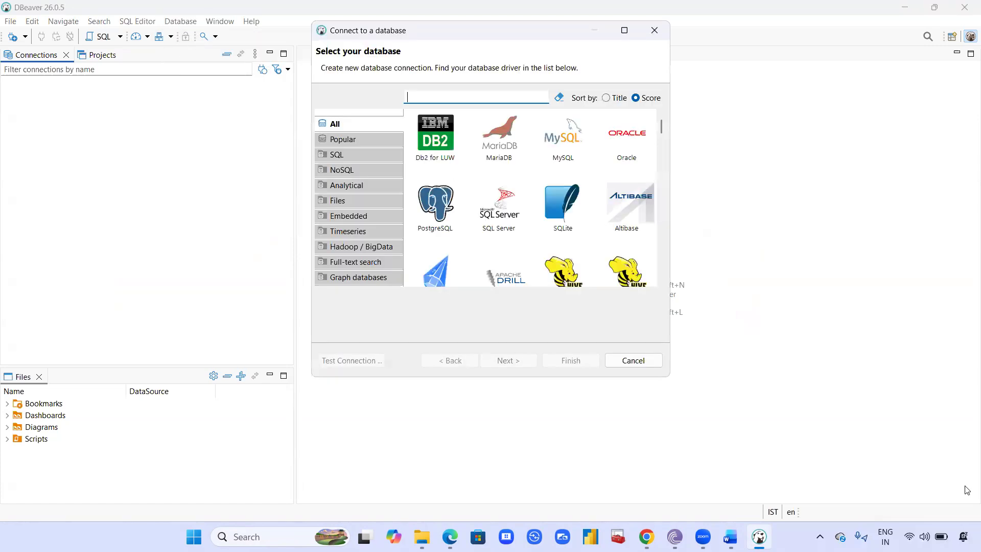
{"action": "type", "text": "snowf"}
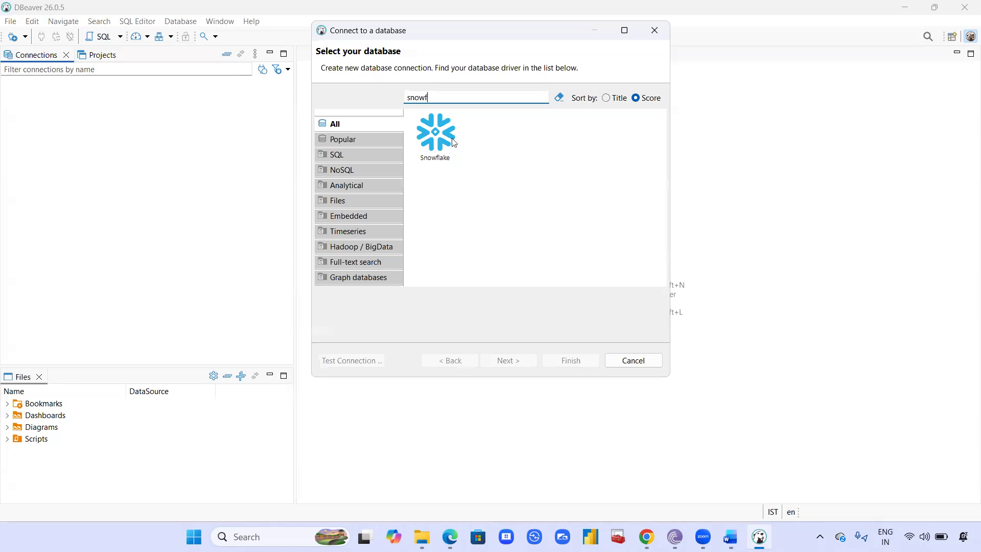
{"action": "left_click", "coordinate": [452, 142]}
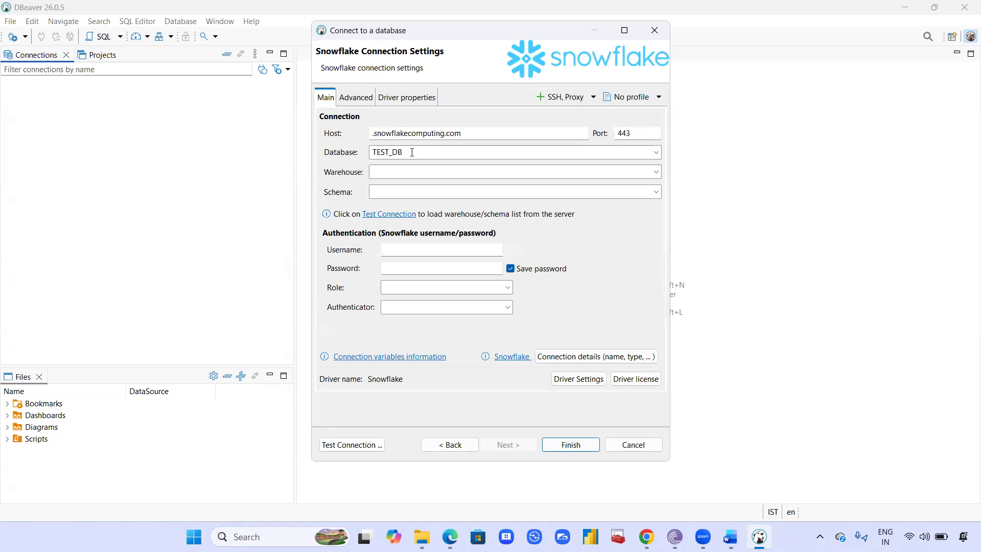
- Check the database and schema names in the Snowflake Fundamentals.sql worksheet, and set the connection's database to raw_db
{"action": "double_click", "coordinate": [384, 152]}
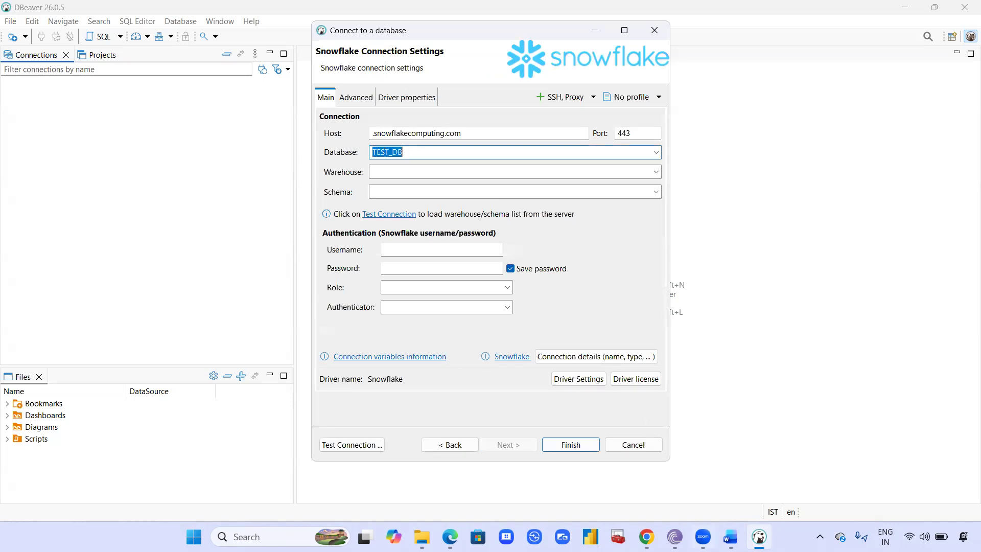
{"action": "left_click", "coordinate": [649, 534]}
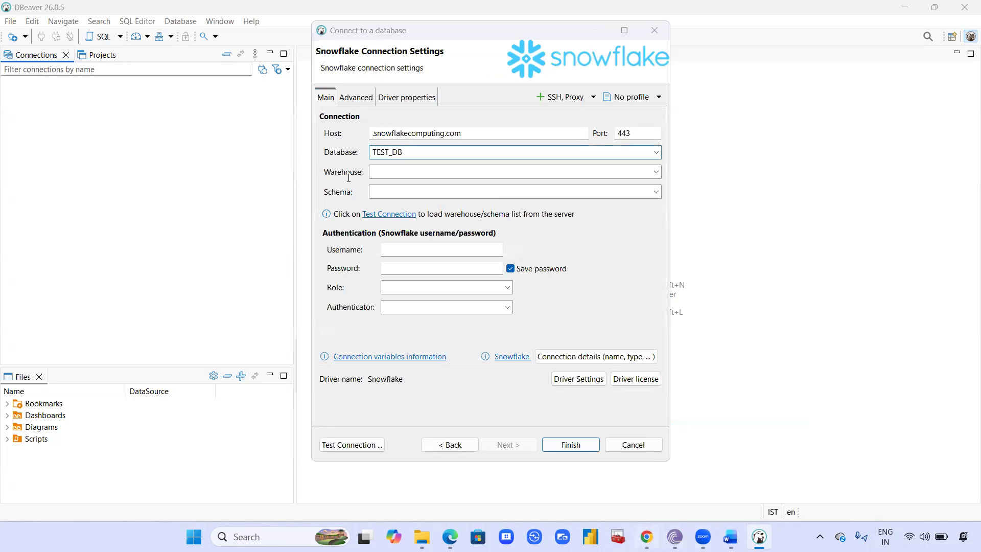
{"action": "scroll", "coordinate": [511, 251], "scroll_direction": "up", "scroll_amount": 2}
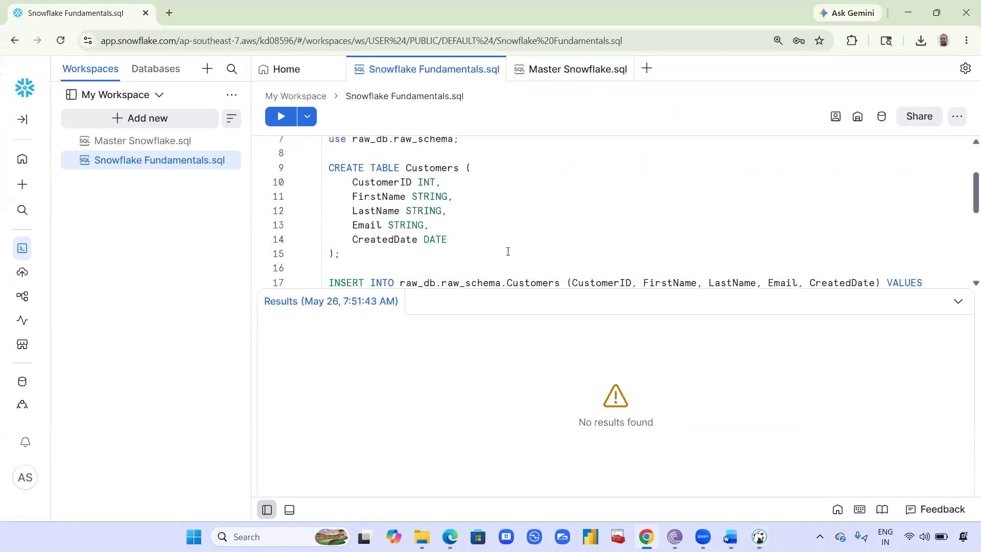
{"action": "scroll", "coordinate": [499, 215], "scroll_direction": "down", "scroll_amount": 1}
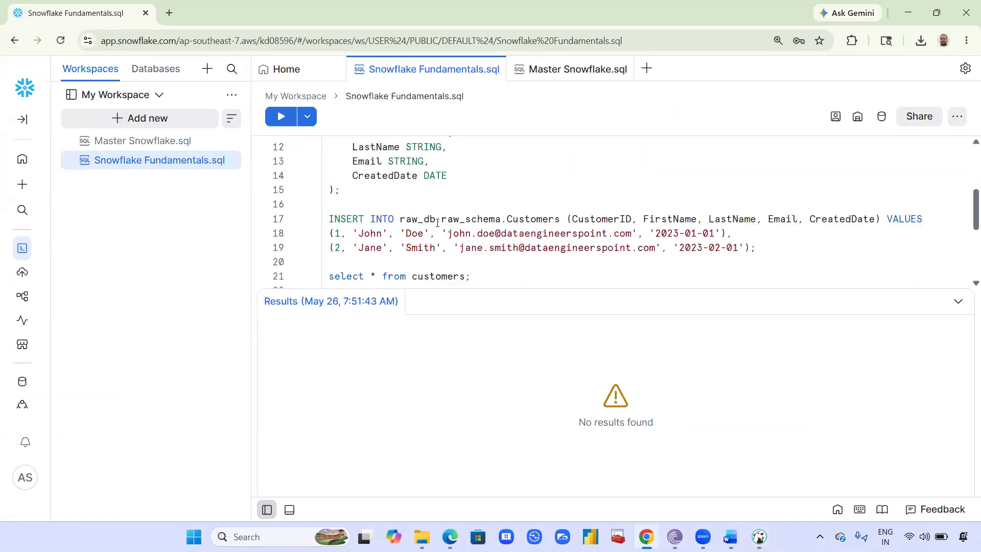
{"action": "left_click_drag", "start_coordinate": [423, 220], "coordinate": [506, 219]}
{"action": "left_click", "coordinate": [759, 536]}
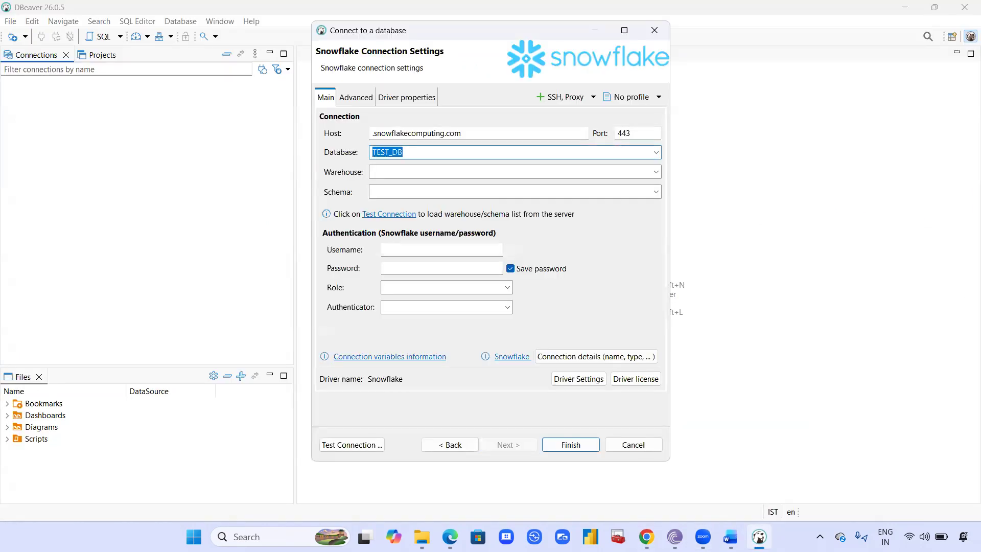
{"action": "type", "text": "raw_db"}
- Set the Snowflake connection's warehouse to COMPUTE_WH
{"action": "left_click", "coordinate": [413, 172]}
{"action": "type", "text": "CO"}
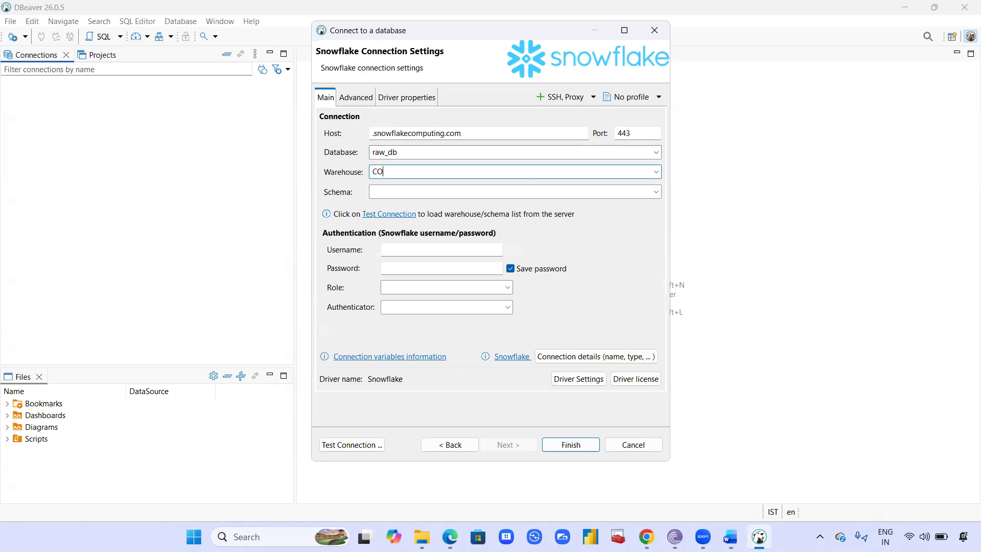
{"action": "type", "text": "MPUTE_WH"}
- Set the Snowflake connection's schema to raw_schema
{"action": "left_click", "coordinate": [415, 193]}
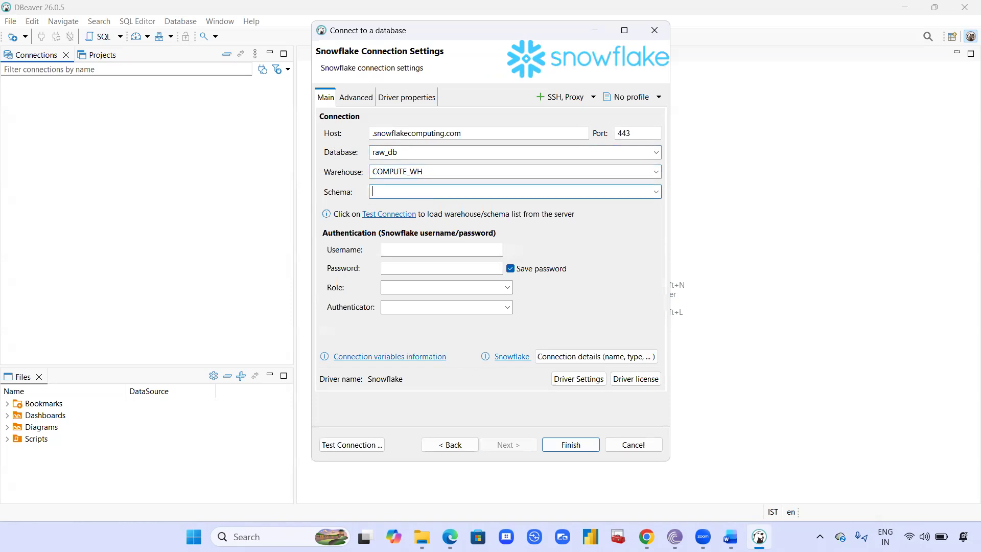
{"action": "type", "text": "raw_schema"}
- Enter the Snowflake account username in the connection's authentication settings and move on to the password
{"action": "left_click", "coordinate": [421, 250]}
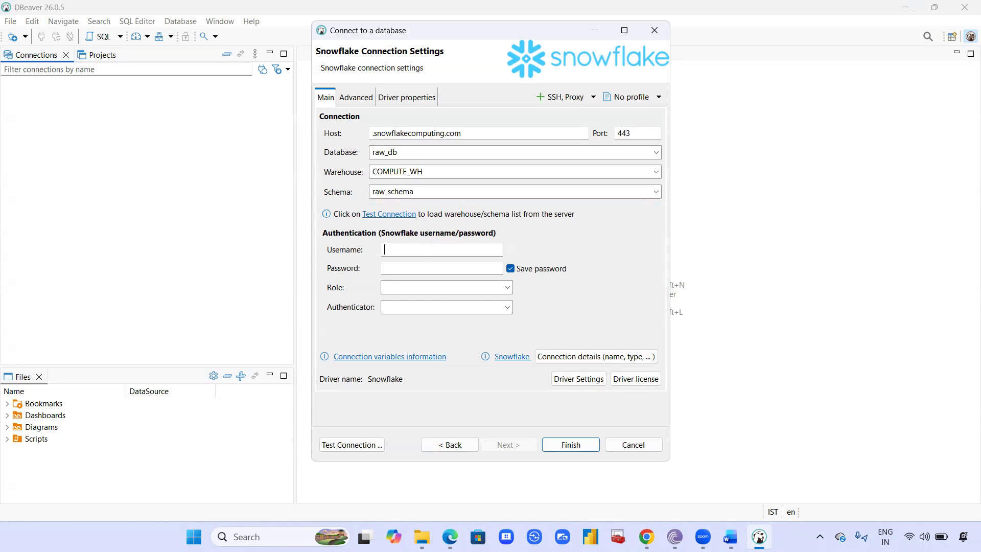
{"action": "left_click", "coordinate": [441, 269]}
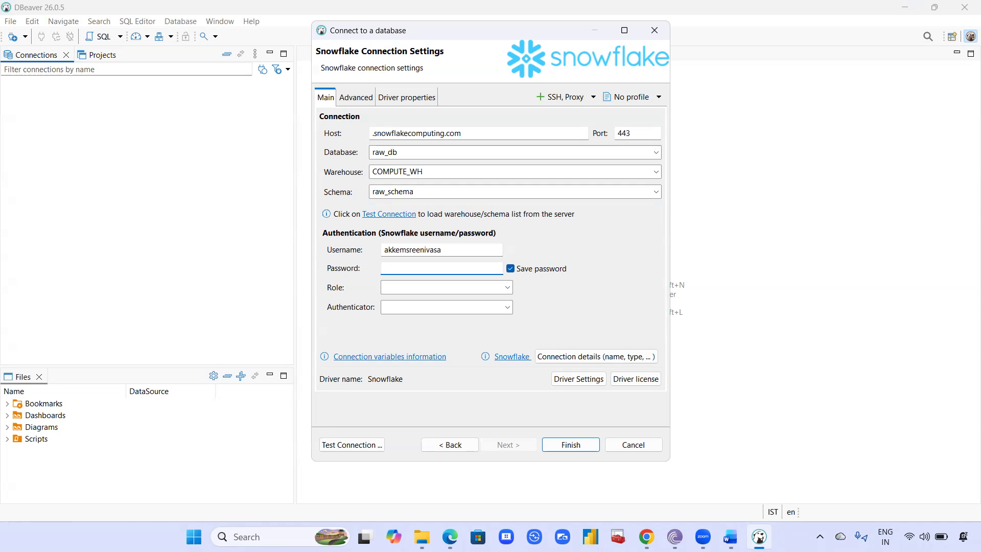
- Enter the Snowflake account password in the connection's authentication settings
{"action": "type", "text": "***************"}
- Copy the Account/Server URL from the current account's details in Snowflake and use it to replace the connection's host in DBeaver
{"action": "left_click_drag", "start_coordinate": [463, 133], "coordinate": [337, 133]}
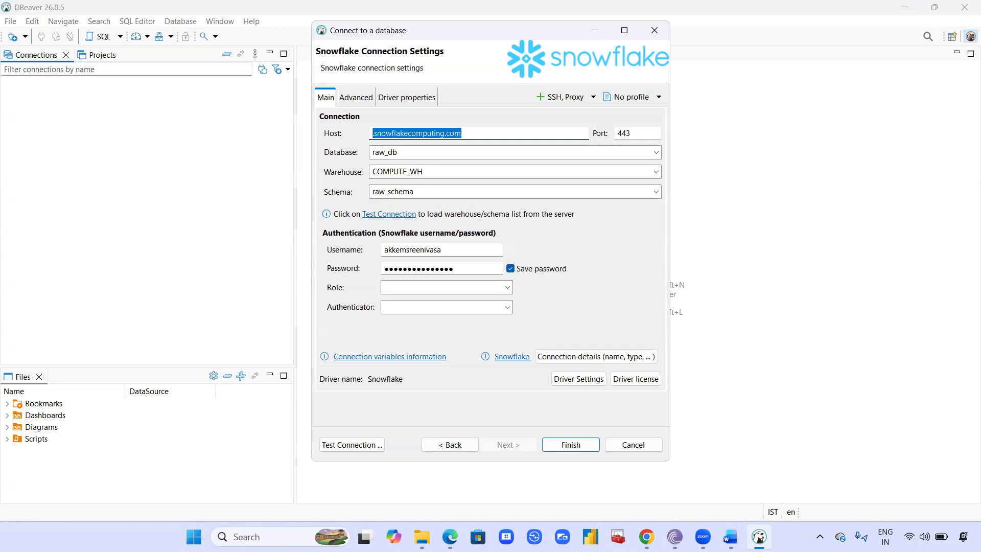
{"action": "key", "text": "alt+Tab"}
{"action": "left_click", "coordinate": [23, 478]}
{"action": "mouse_move", "coordinate": [211, 171]}
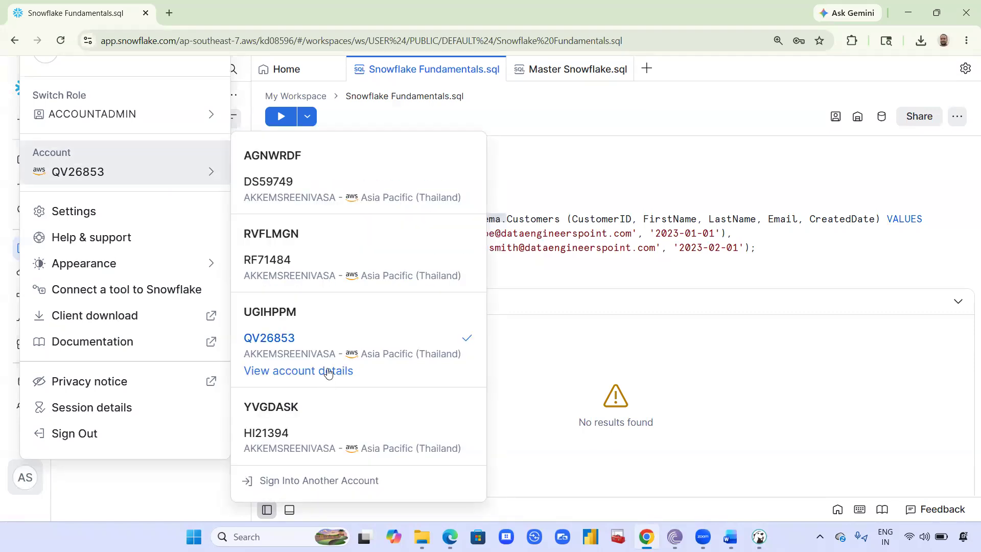
{"action": "left_click", "coordinate": [328, 371]}
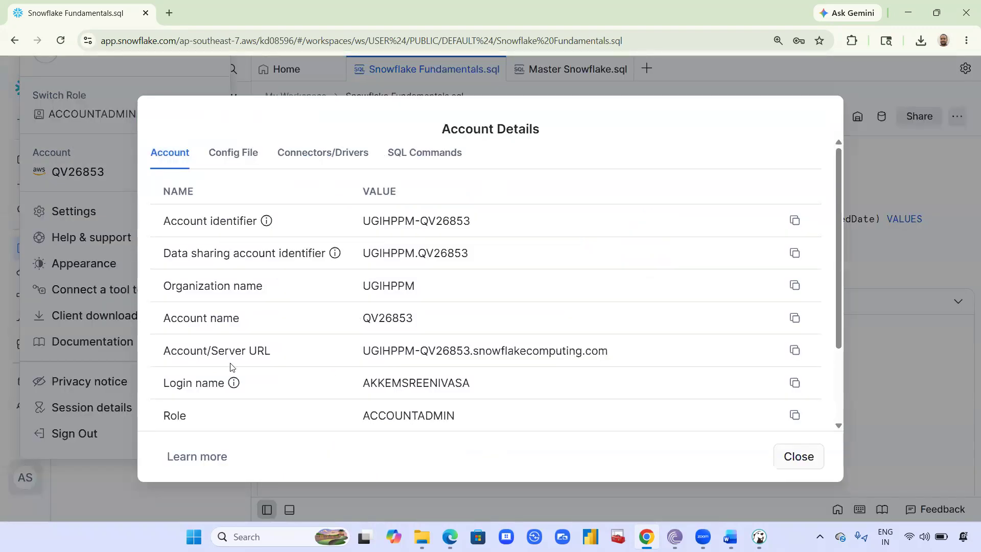
{"action": "left_click", "coordinate": [793, 352]}
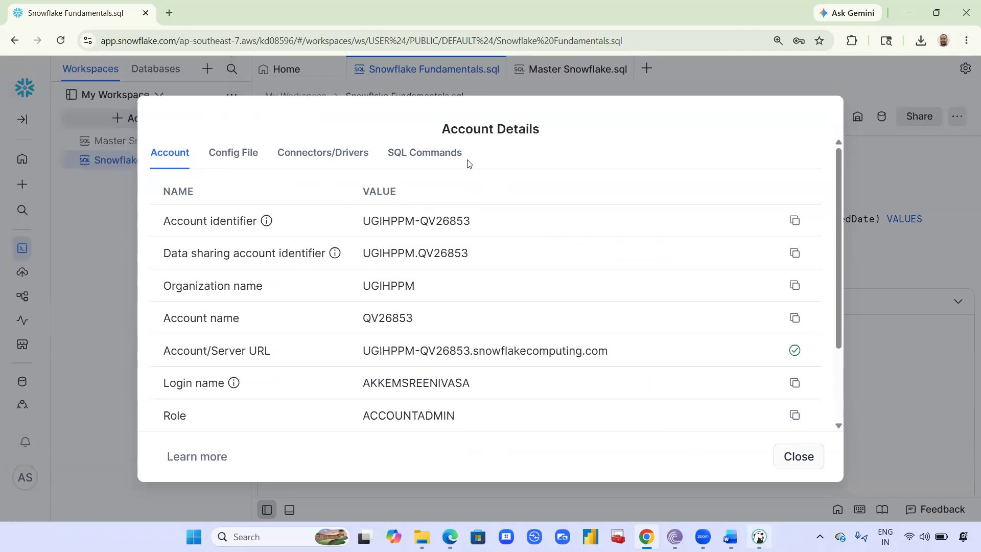
{"action": "key", "text": "alt+Tab"}
{"action": "key", "text": "ctrl+v"}
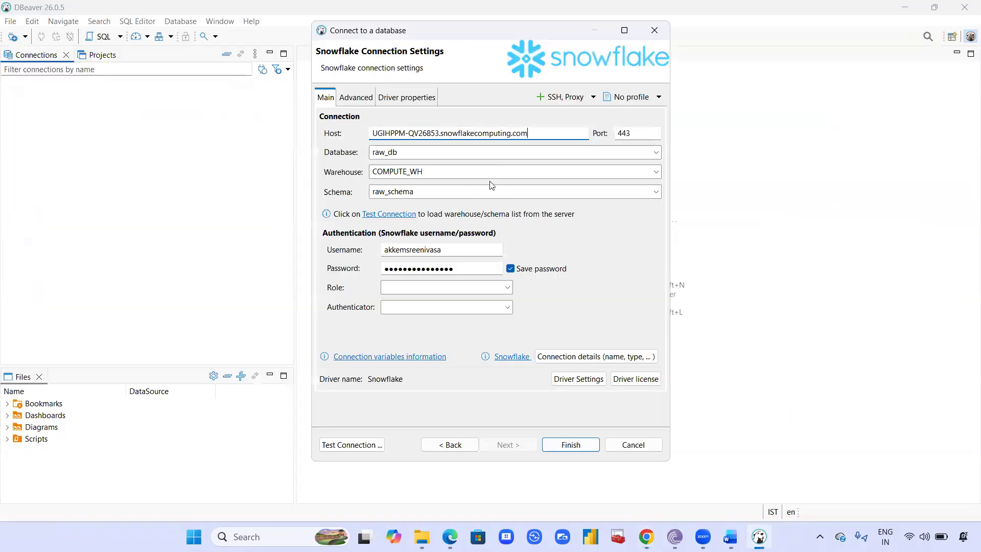
- Test the Snowflake connection, downloading the required JDBC driver files, and finish creating the connection
{"action": "left_click", "coordinate": [351, 444]}
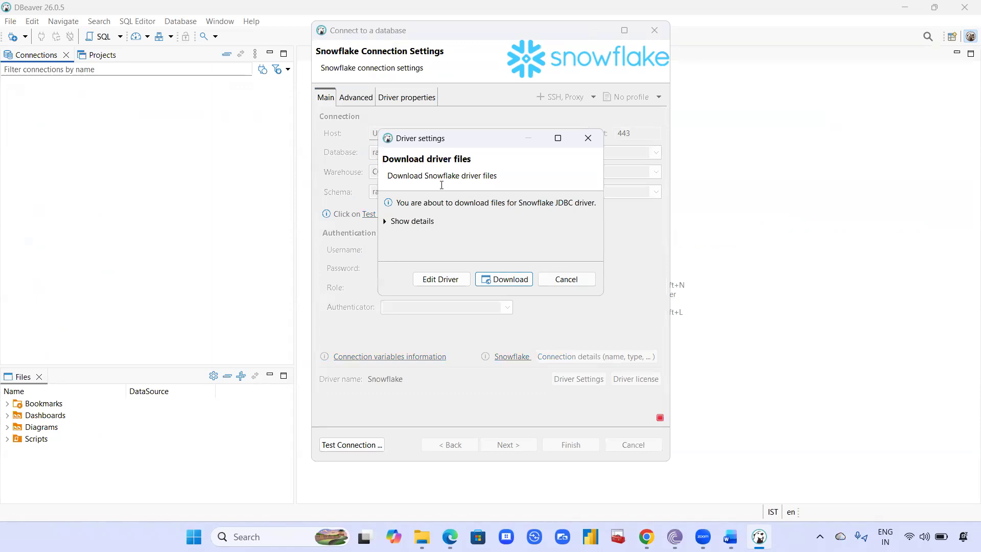
{"action": "left_click", "coordinate": [508, 277]}
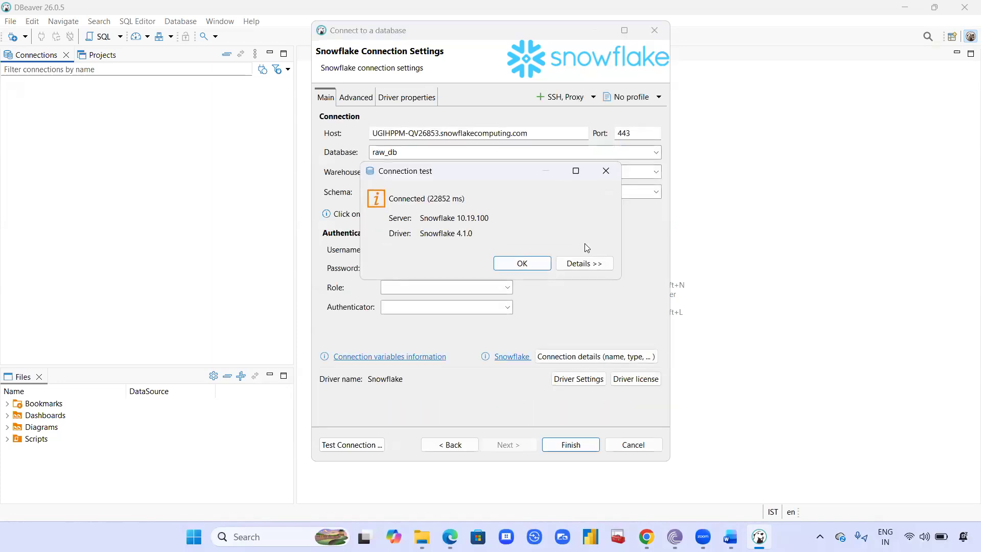
{"action": "left_click", "coordinate": [525, 266]}
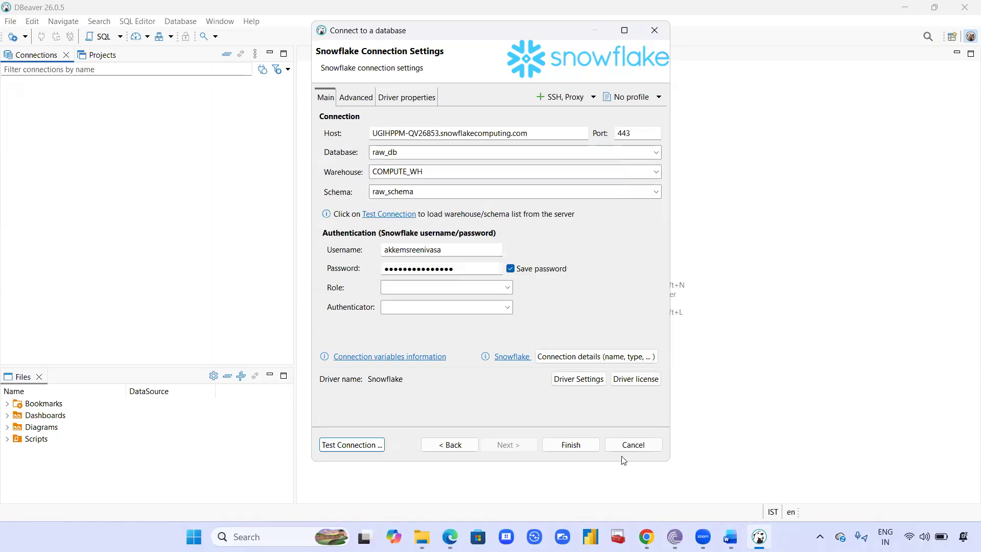
{"action": "left_click", "coordinate": [585, 446]}
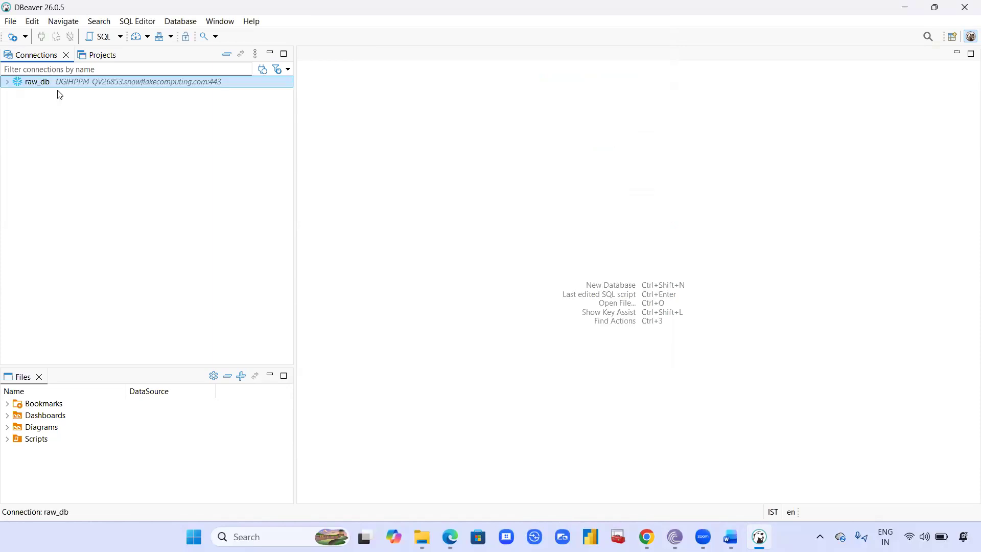
- Browse the raw_db connection down to the tables of RAW_SCHEMA in RAW_DB and select the CUSTOMERS table
{"action": "left_click", "coordinate": [7, 84]}
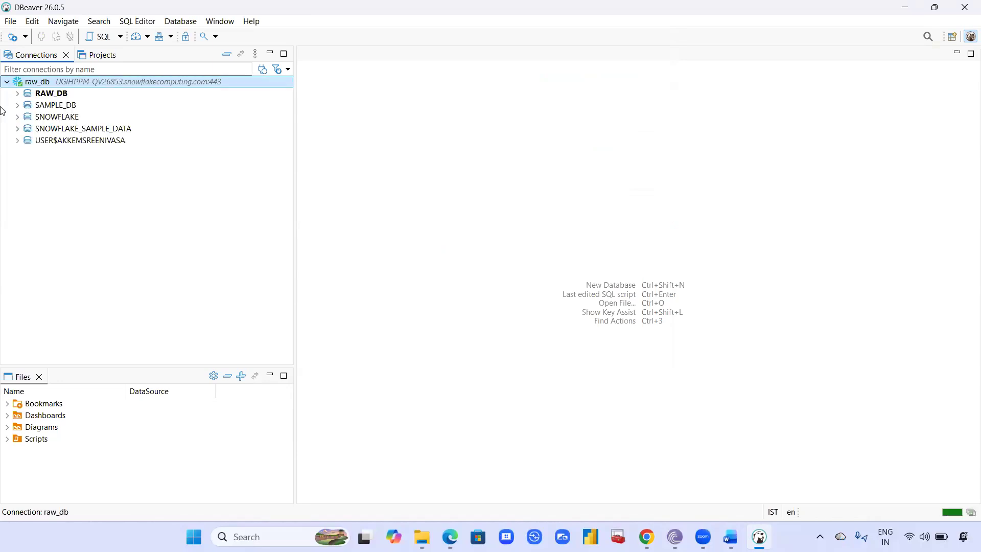
{"action": "left_click", "coordinate": [18, 93]}
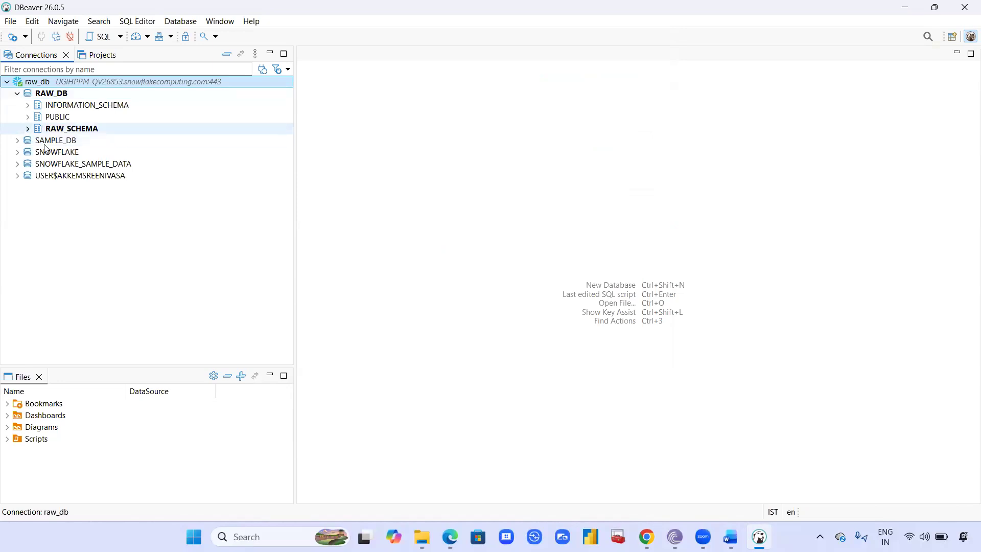
{"action": "left_click", "coordinate": [38, 142]}
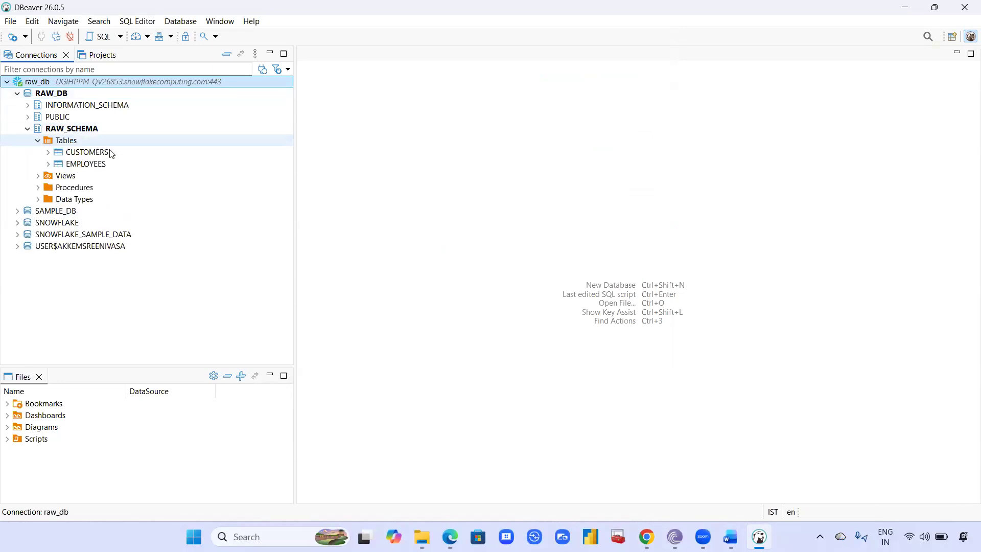
{"action": "left_click", "coordinate": [115, 155]}
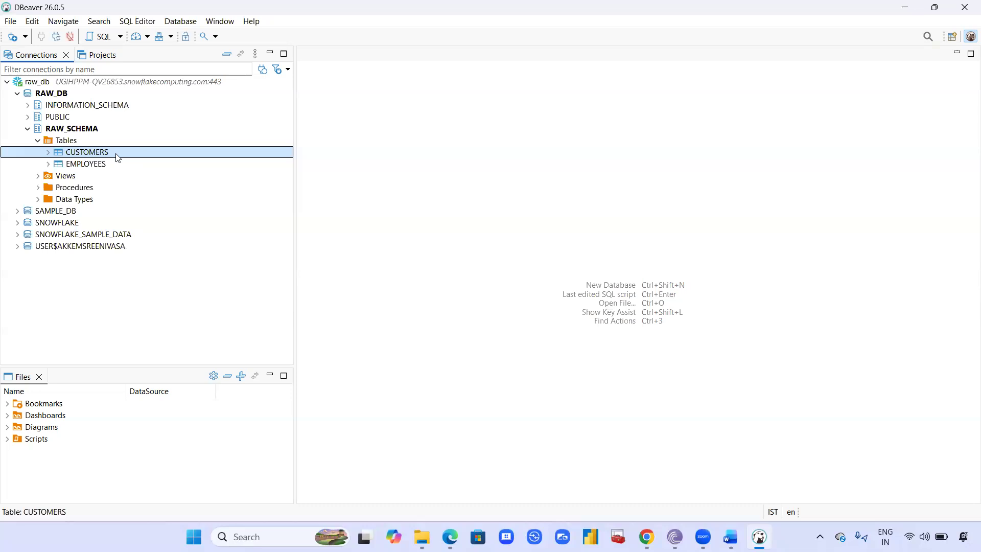
- Open a new SQL script on the raw_db connection and write a SELECT * query on the CUSTOMERS table
{"action": "left_click", "coordinate": [105, 37]}
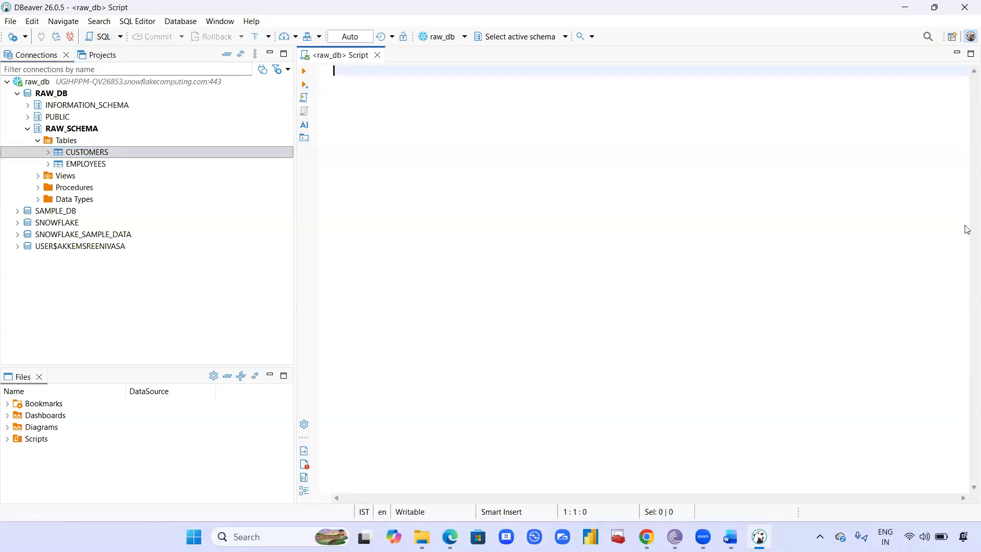
{"action": "type", "text": "s"}
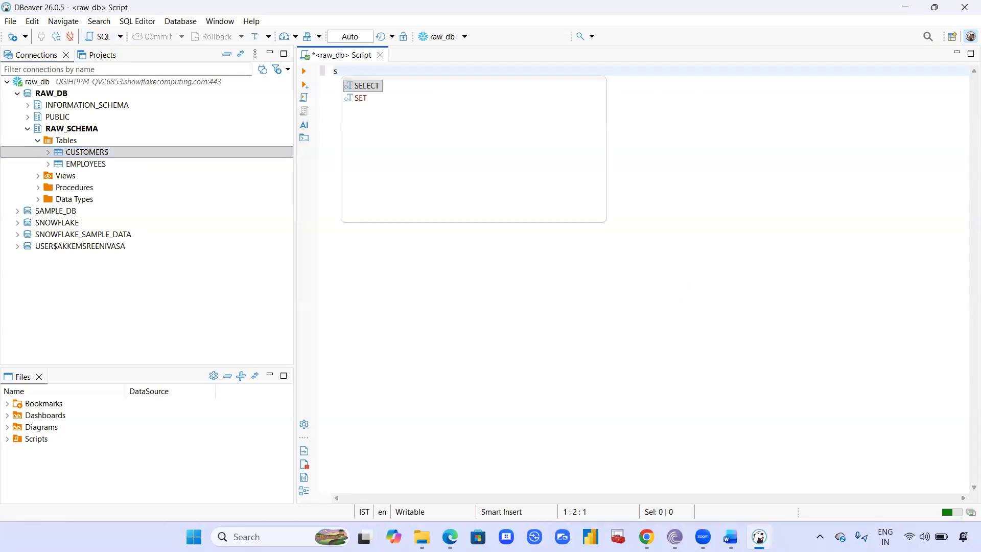
{"action": "type", "text": "elect * "}
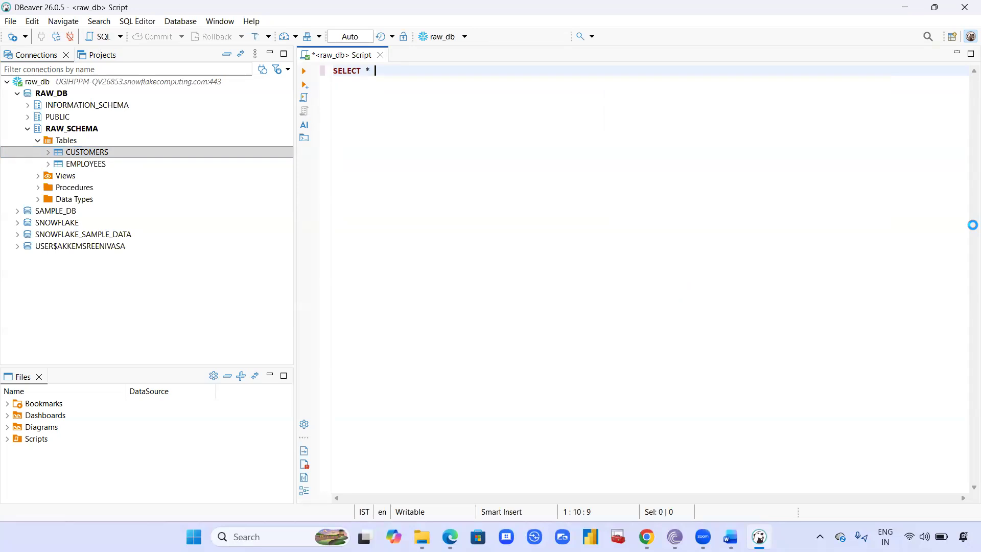
{"action": "type", "text": "from cus"}
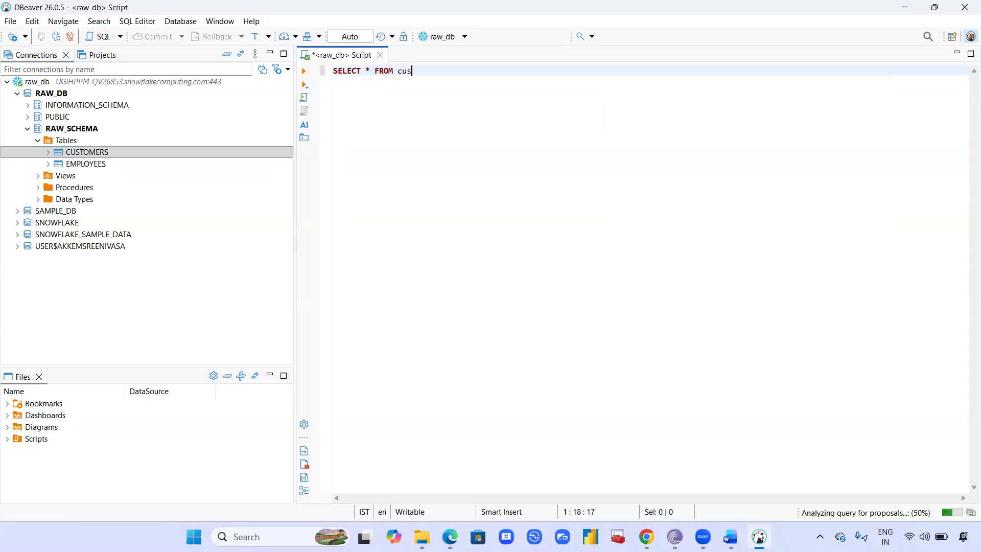
{"action": "type", "text": "tomers;"}
- Remove the stray characters after the table name so the query reads SELECT * FROM CUSTOMERS; and execute it
{"action": "key", "text": "shift+Home"}
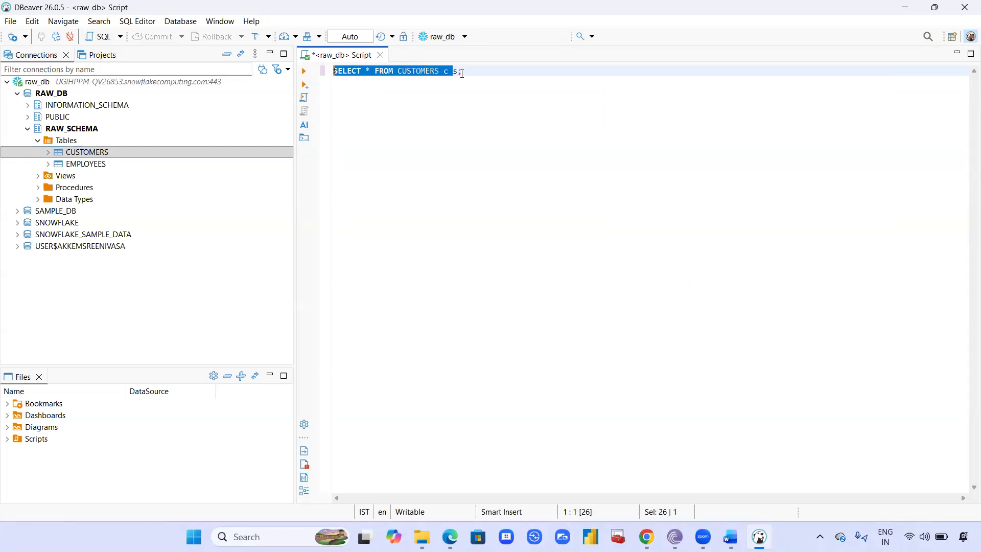
{"action": "key", "text": "Right"}
{"action": "key", "text": "Right"}
{"action": "key", "text": "BackSpace"}
{"action": "key", "text": "BackSpace"}
{"action": "key", "text": "BackSpace"}
{"action": "key", "text": "BackSpace"}
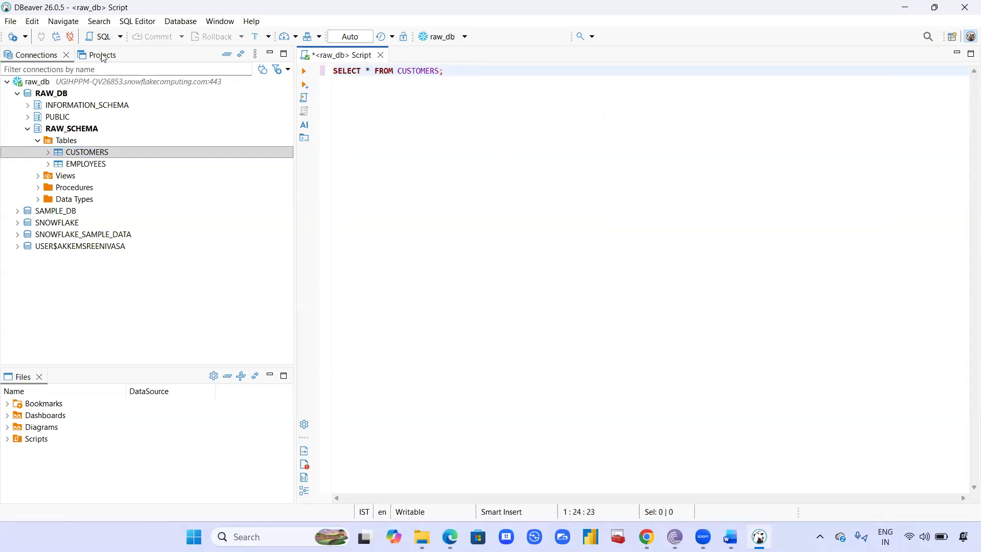
{"action": "key", "text": "ctrl+Return"}
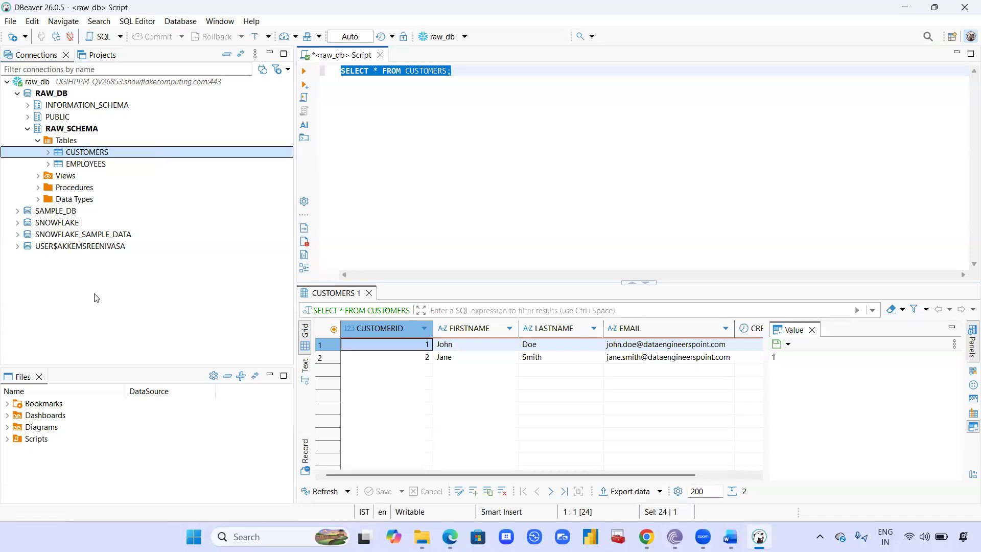
- Switch to Snowflake in Chrome, close the account details, and examine the worksheet's INSERT statement for the Customers table
{"action": "left_click", "coordinate": [641, 532]}
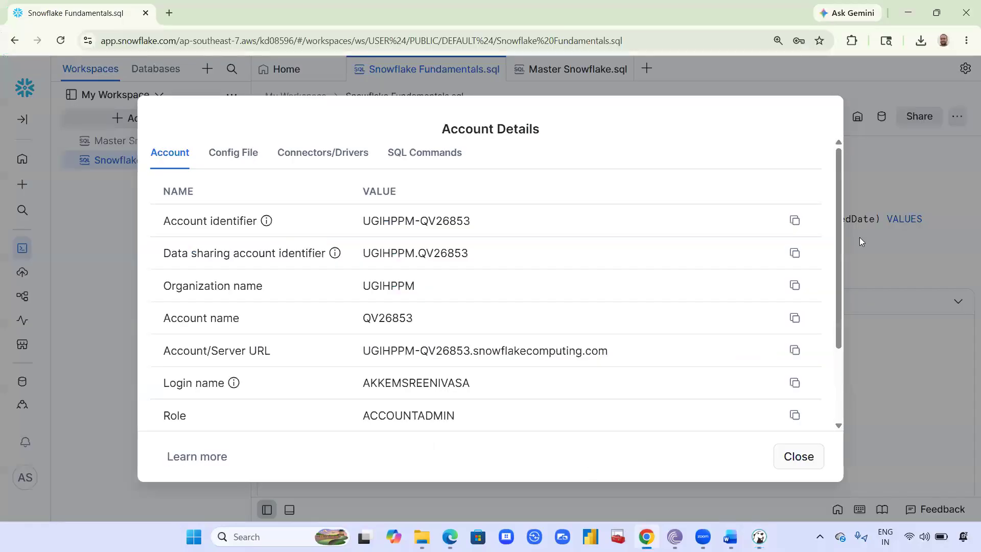
{"action": "left_click", "coordinate": [798, 457]}
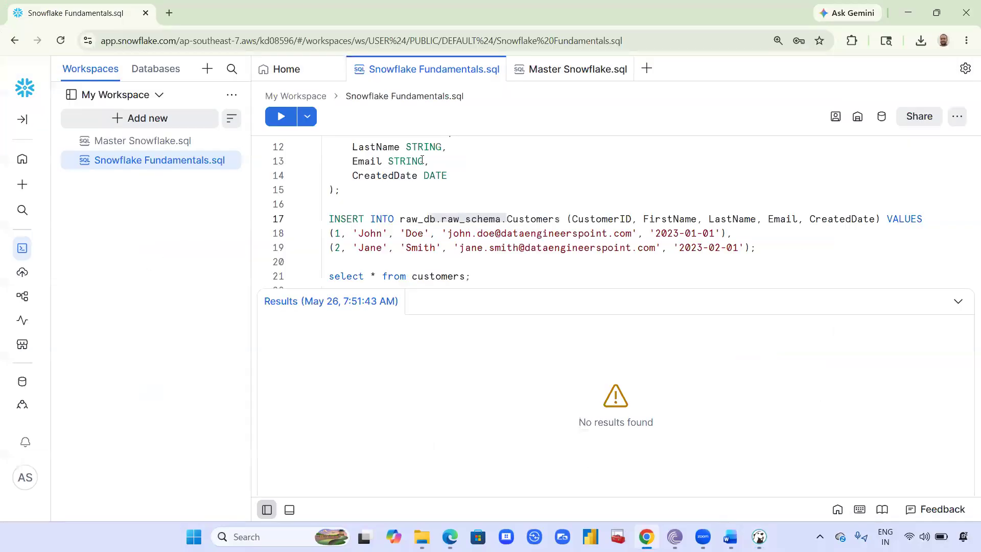
{"action": "scroll", "coordinate": [612, 191], "scroll_direction": "down", "scroll_amount": 1}
{"action": "left_click_drag", "start_coordinate": [460, 198], "coordinate": [330, 155]}
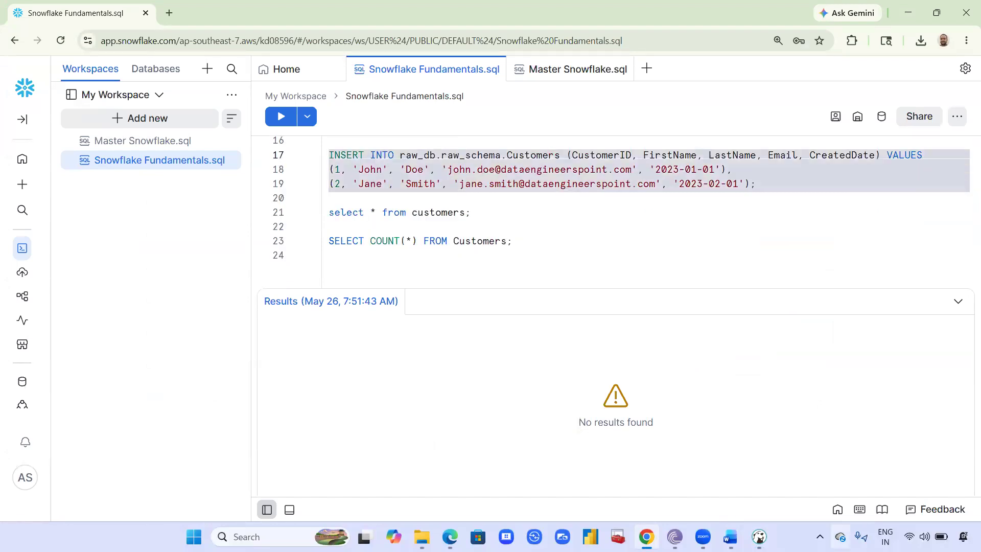
- Review the CUSTOMERS query result in DBeaver again and switch to the Snowflake Fundamentals.docx notes in Word
{"action": "left_click", "coordinate": [759, 536]}
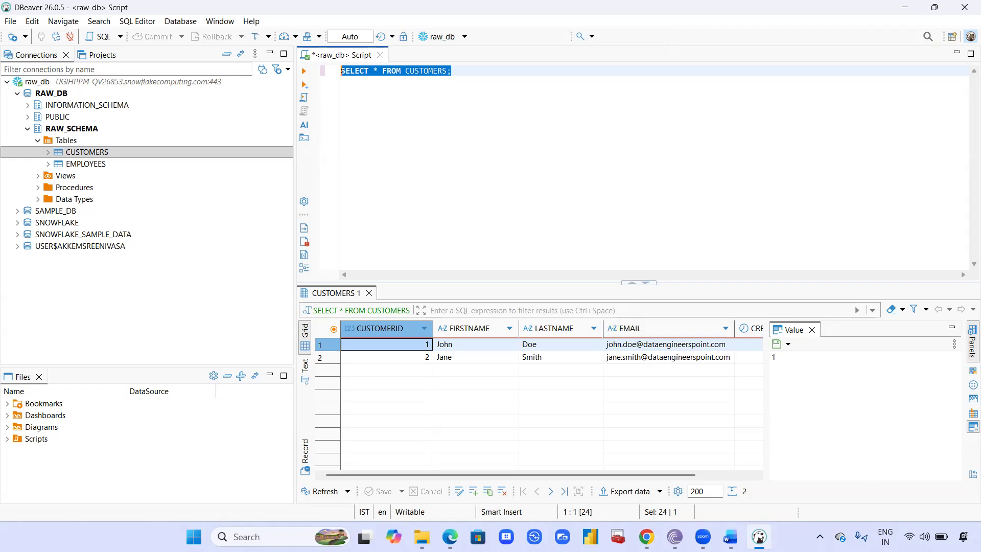
{"action": "left_click", "coordinate": [730, 536]}
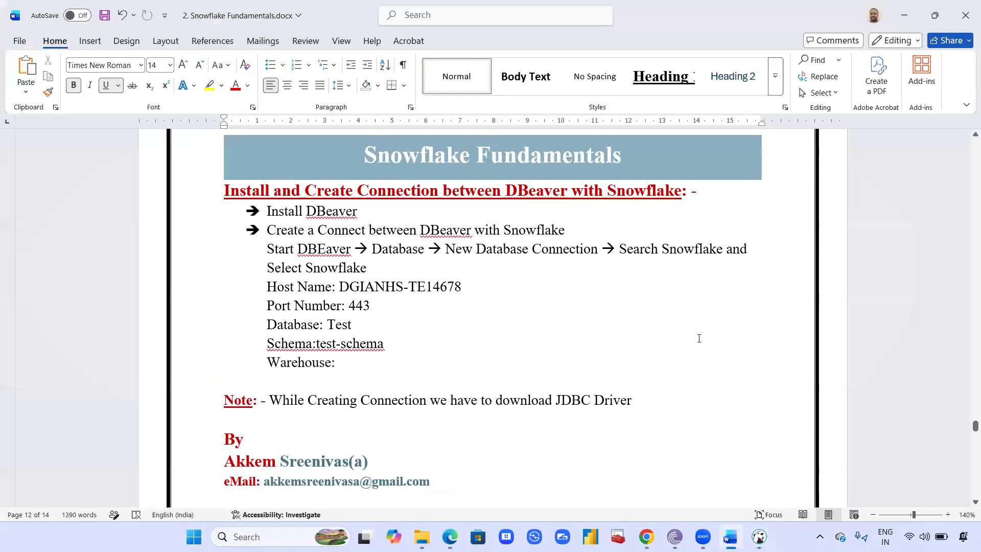